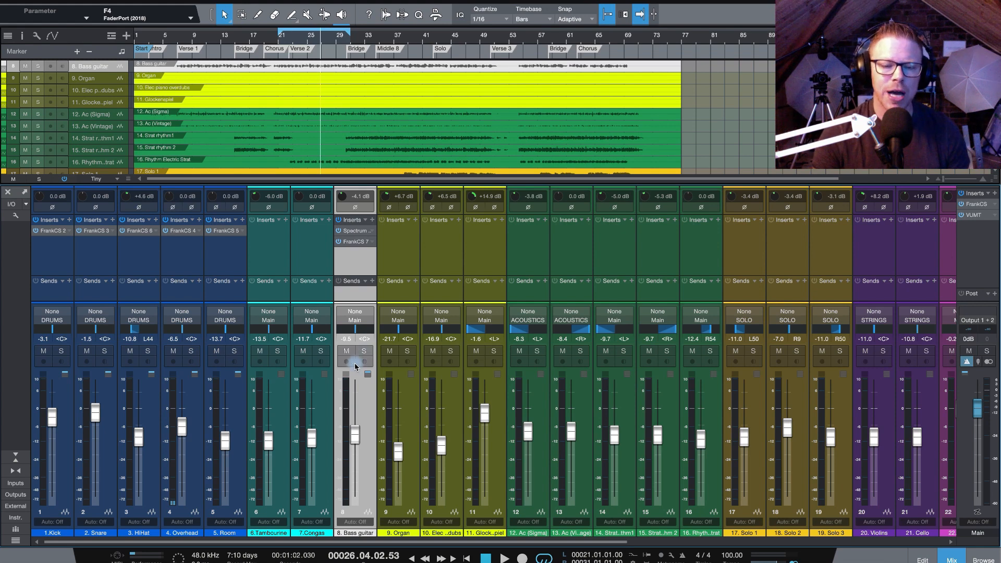
# - Open the Spectrum Meter on the bass guitar channel and play the song with the bass soloed to inspect its frequencies
pyautogui.click(356, 230)
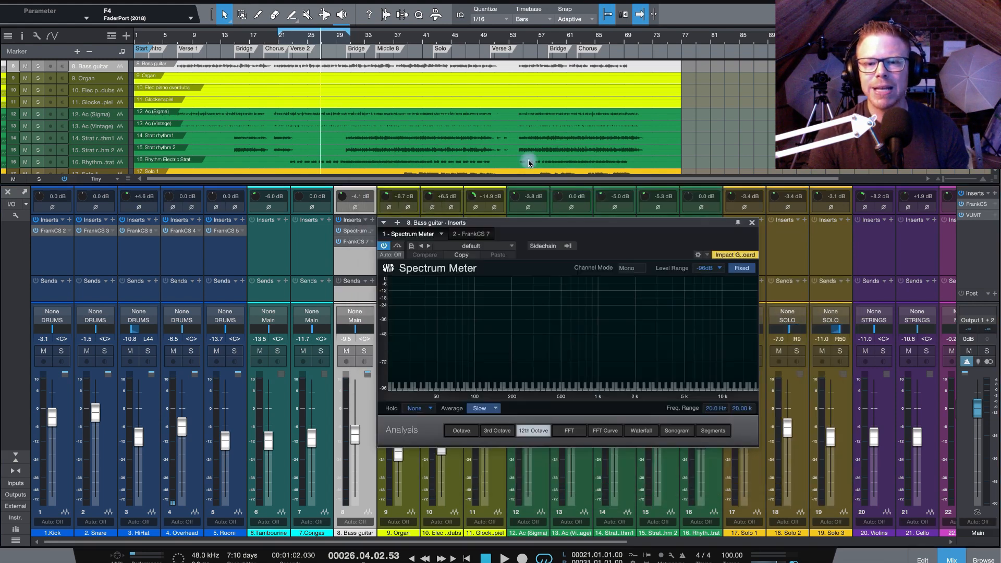
pyautogui.press('space')
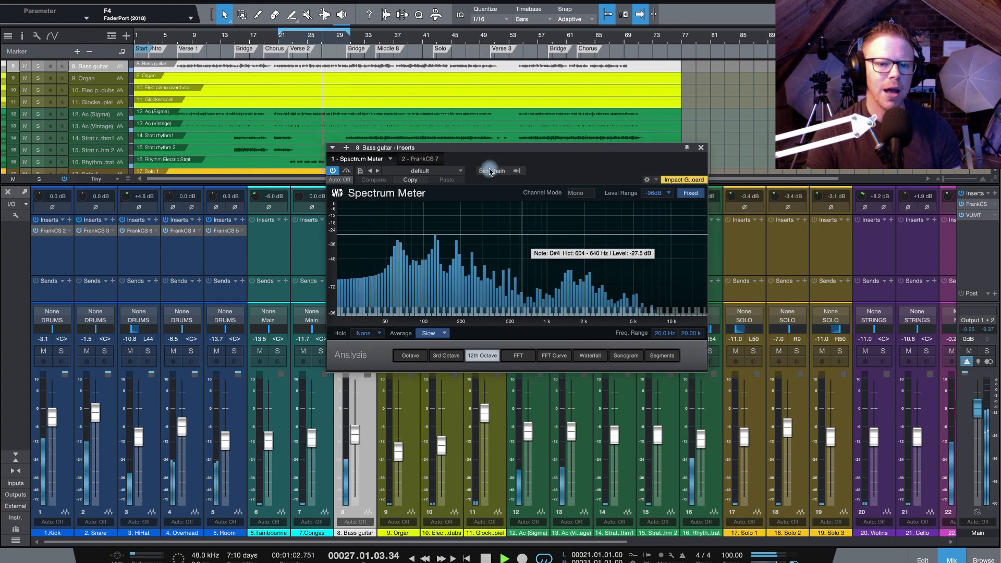
pyautogui.moveTo(492, 149); pyautogui.dragTo(617, 220)
pyautogui.click(364, 351)
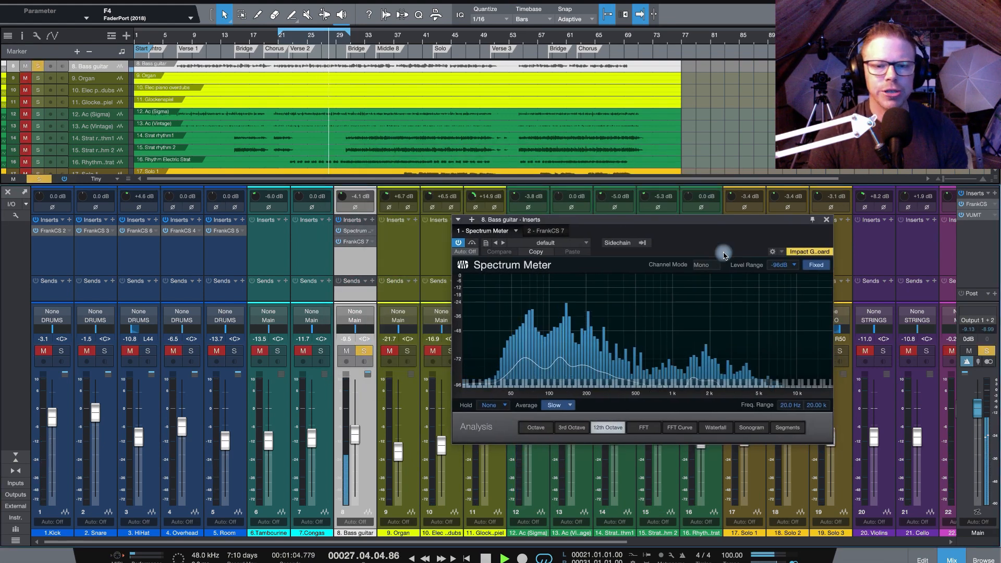
pyautogui.moveTo(722, 219); pyautogui.dragTo(609, 154)
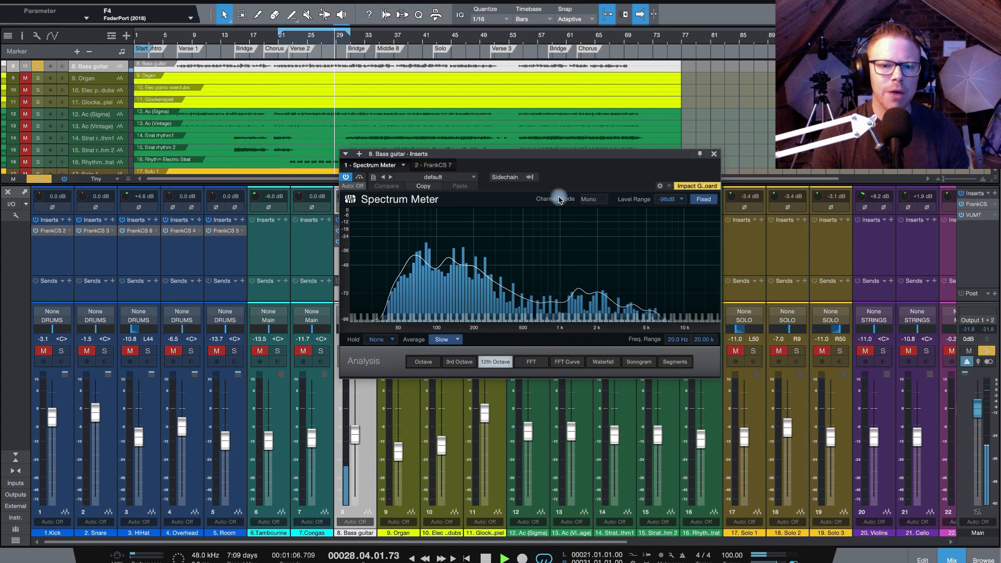
# - Open the FrankCS 7 channel strip on the bass guitar track and place its window clear of the bass channel
pyautogui.click(354, 242)
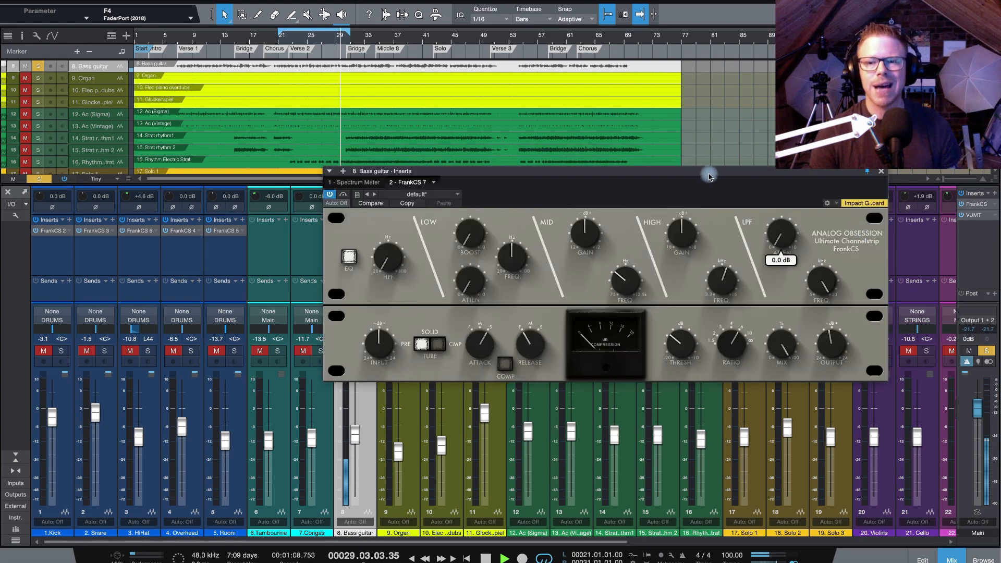
pyautogui.moveTo(710, 170); pyautogui.dragTo(638, 175)
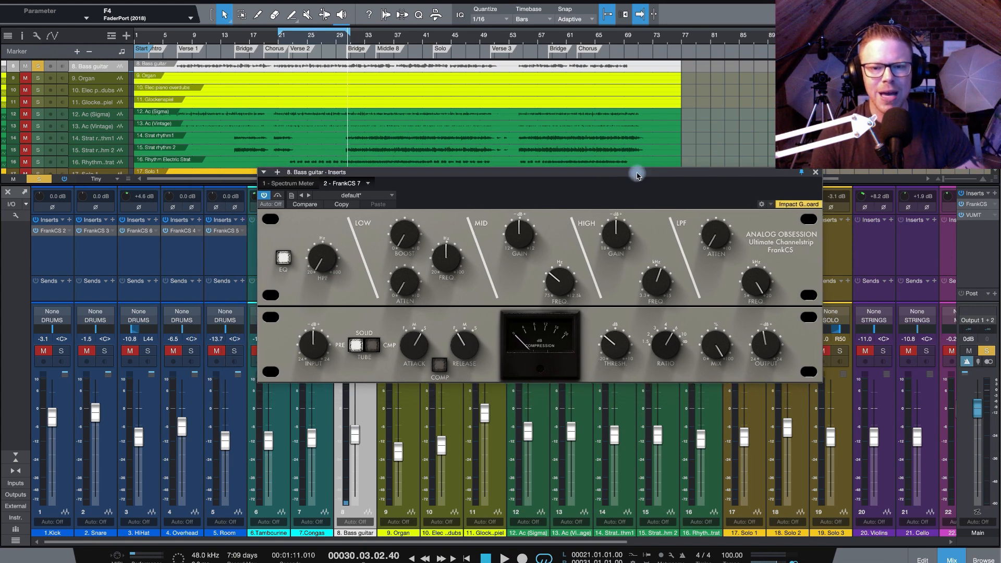
pyautogui.moveTo(637, 174); pyautogui.dragTo(620, 169)
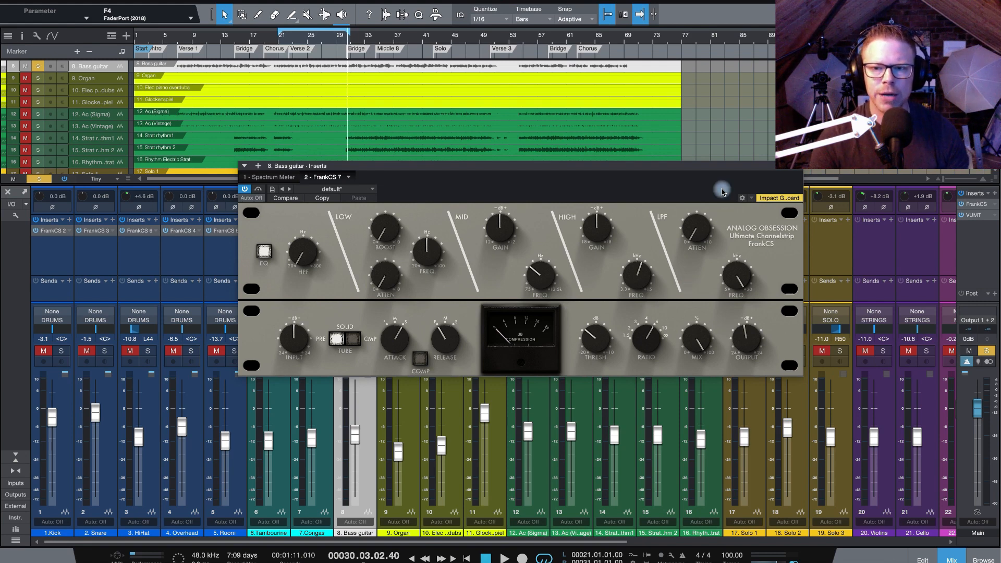
pyautogui.moveTo(702, 167); pyautogui.dragTo(680, 192)
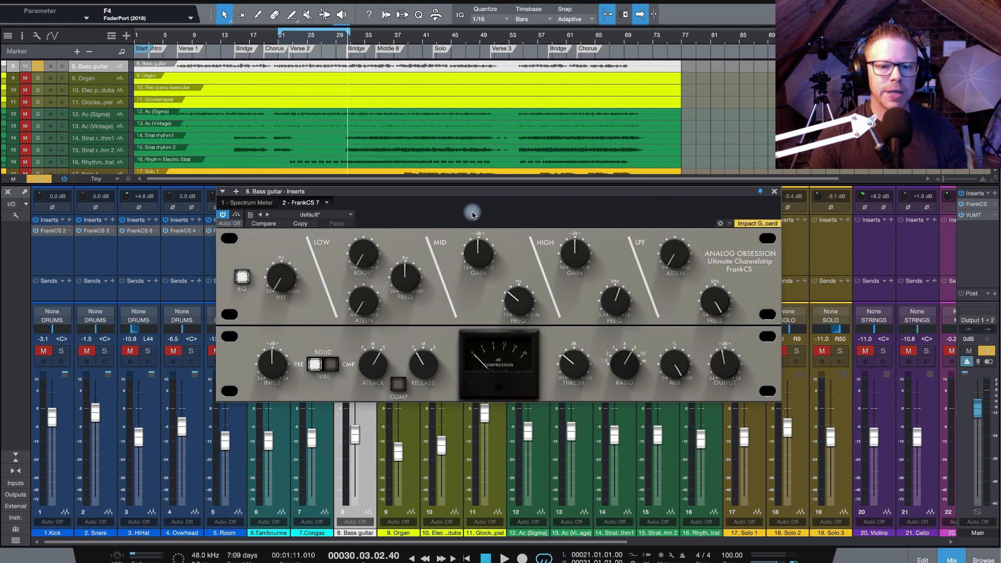
pyautogui.moveTo(431, 191); pyautogui.dragTo(613, 205)
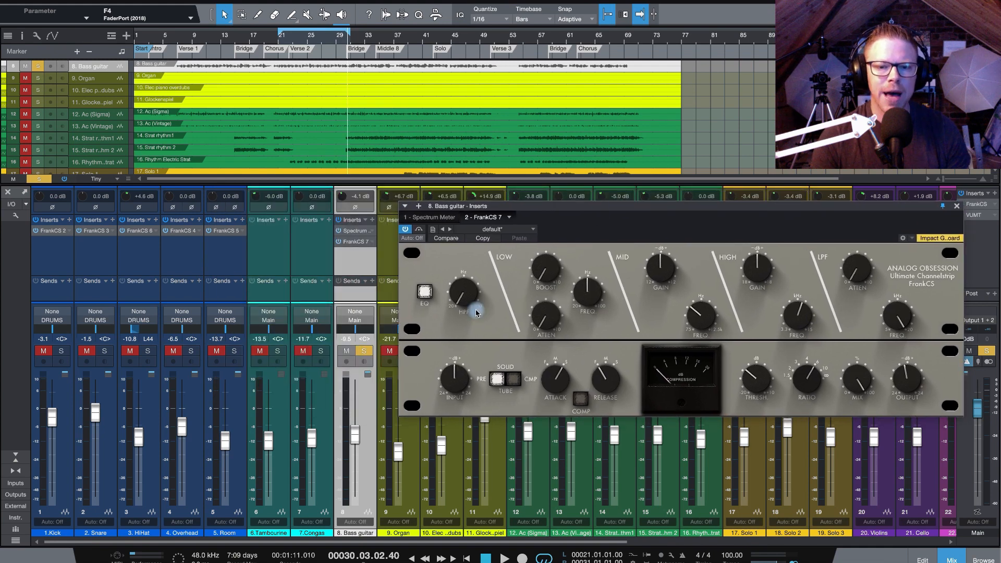
# - Play the soloed bass and set the FrankCS high-pass filter to 46 Hz
pyautogui.press('space')
pyautogui.moveTo(463, 302)
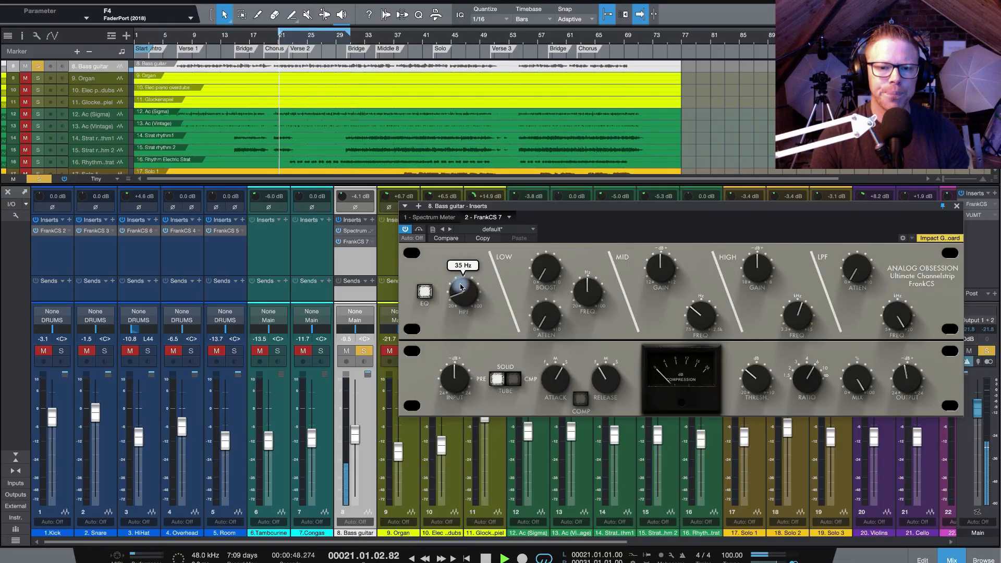
pyautogui.moveTo(461, 287); pyautogui.dragTo(461, 282)
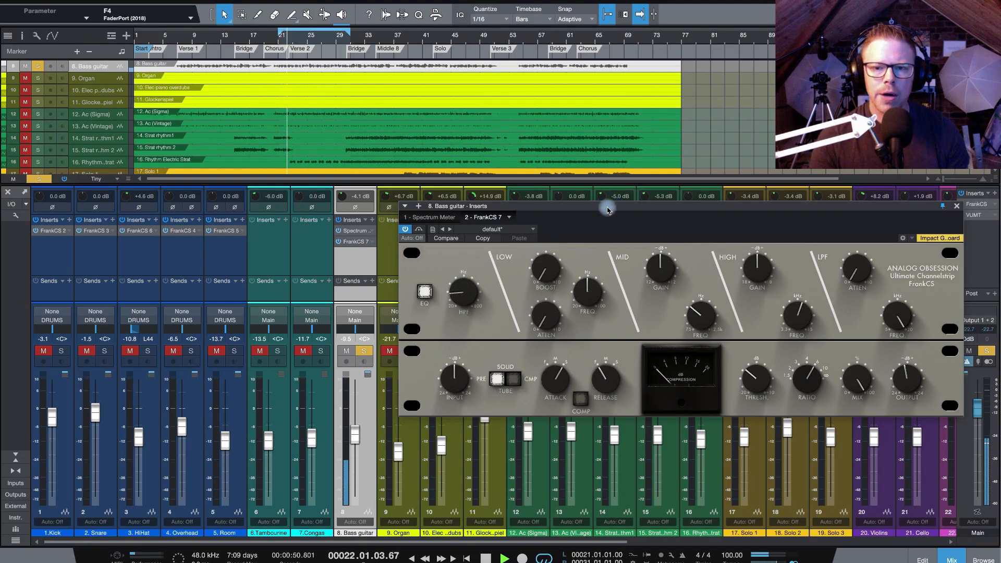
# - Set the low band frequency to 100 Hz and raise the low boost slightly
pyautogui.moveTo(585, 203); pyautogui.dragTo(434, 179)
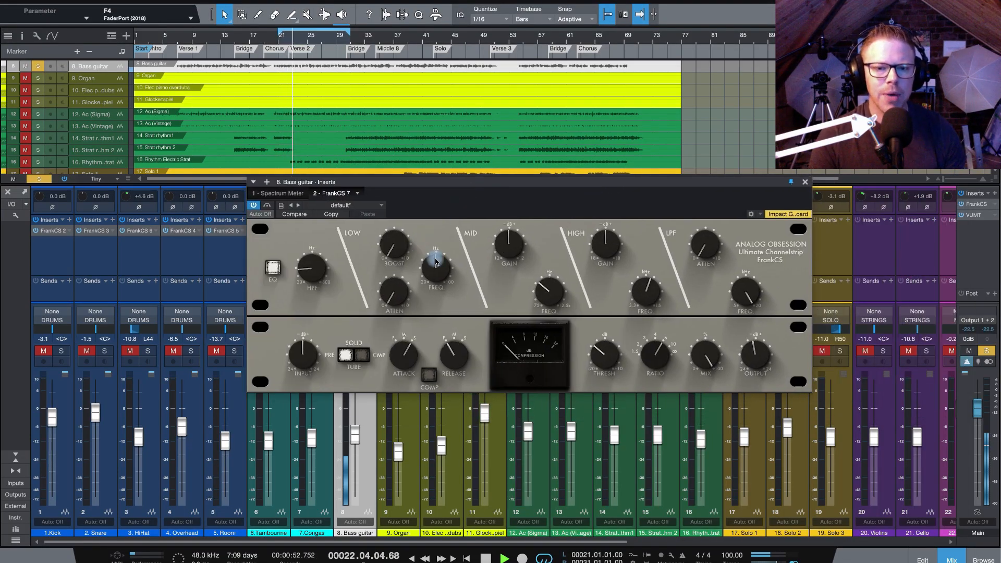
pyautogui.moveTo(434, 266); pyautogui.dragTo(427, 176)
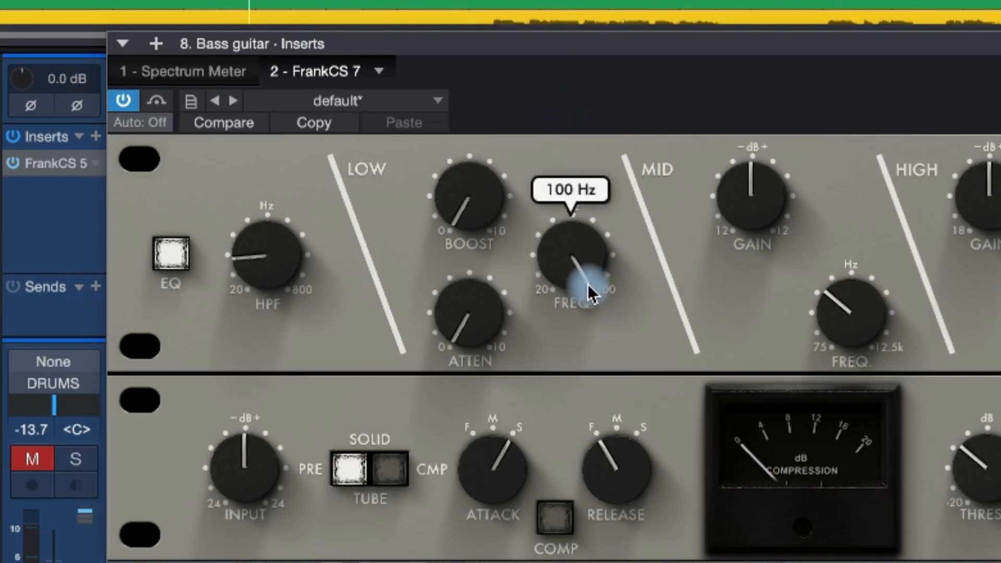
pyautogui.moveTo(417, 203)
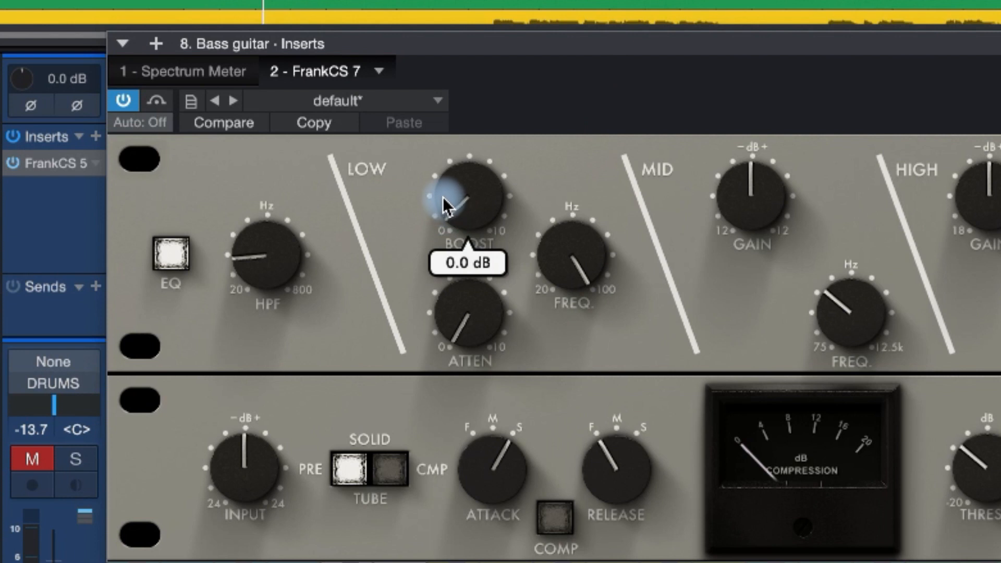
pyautogui.moveTo(444, 206); pyautogui.dragTo(442, 183)
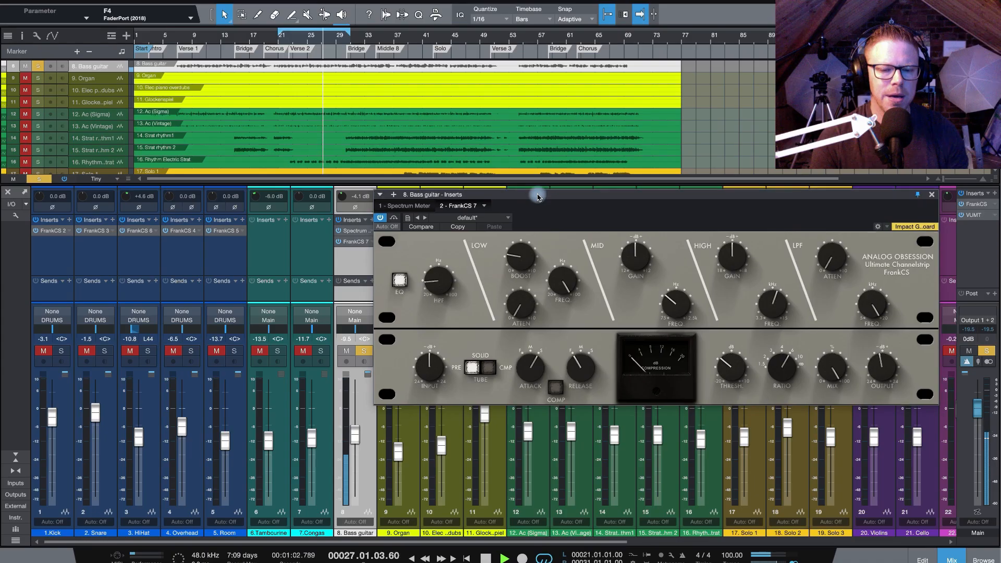
# - Compare the soloed bass with FrankCS 7 bypassed and active to judge the low-end boost
pyautogui.moveTo(538, 197); pyautogui.dragTo(539, 195)
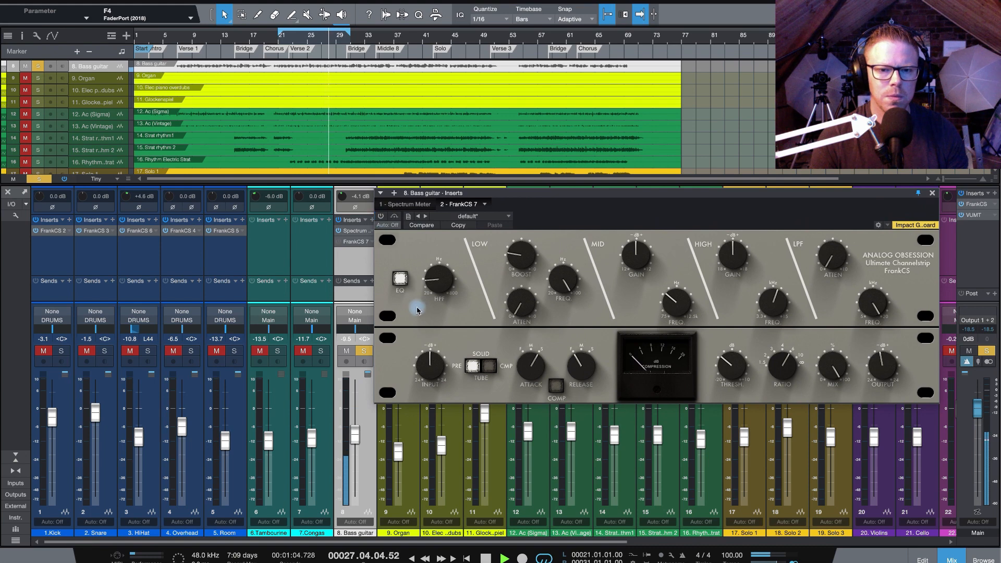
pyautogui.click(381, 216)
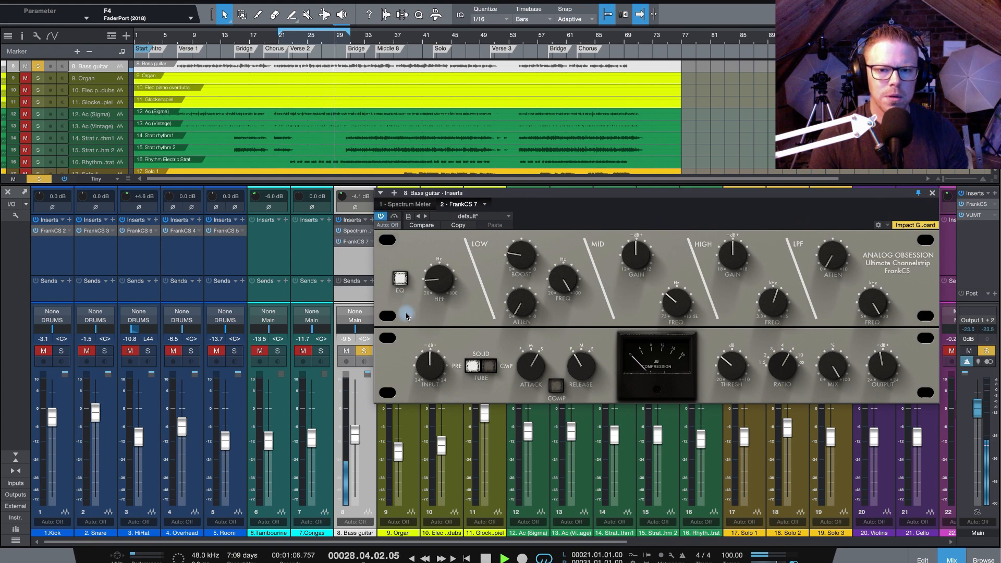
pyautogui.moveTo(592, 194); pyautogui.dragTo(503, 191)
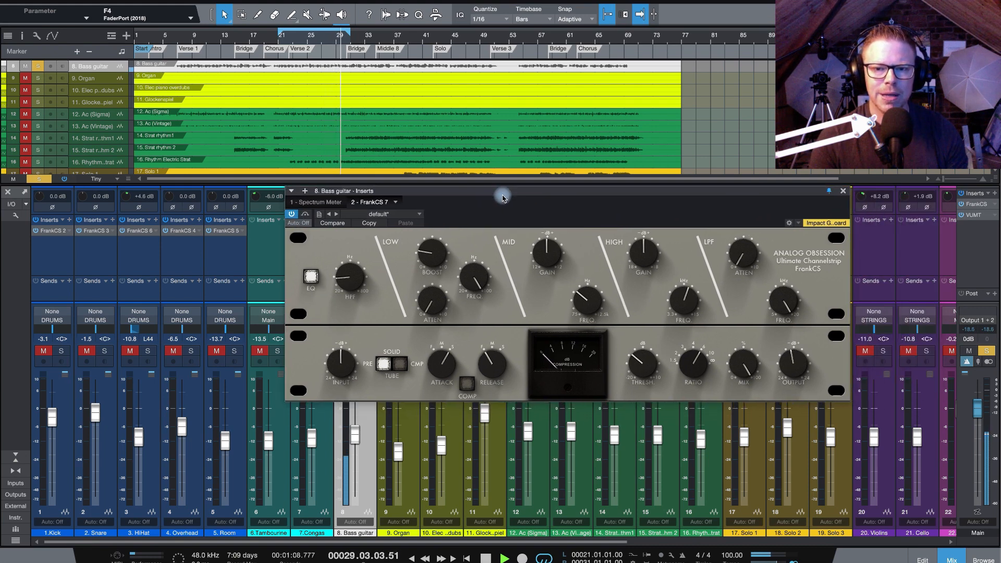
# - Fine-tune the low boost to 0.6 dB while listening to the bass in the full mix, and solo the bass again
pyautogui.moveTo(427, 265)
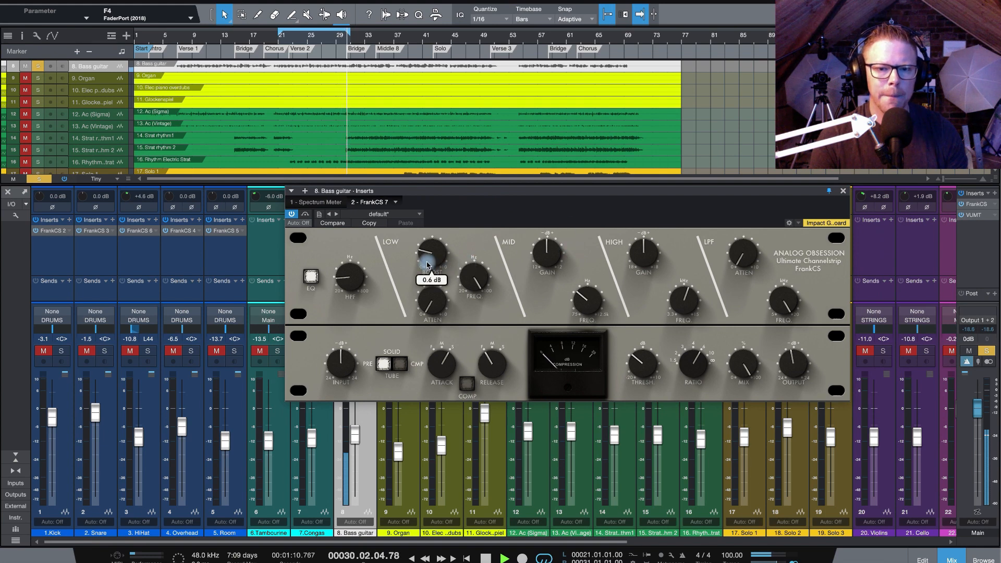
pyautogui.moveTo(426, 262); pyautogui.dragTo(426, 259)
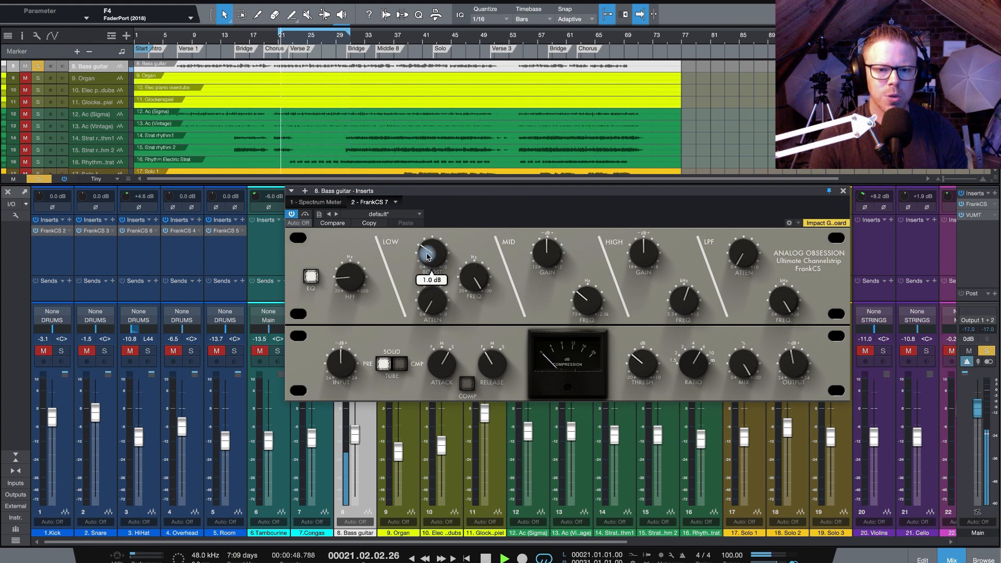
pyautogui.moveTo(499, 191); pyautogui.dragTo(634, 176)
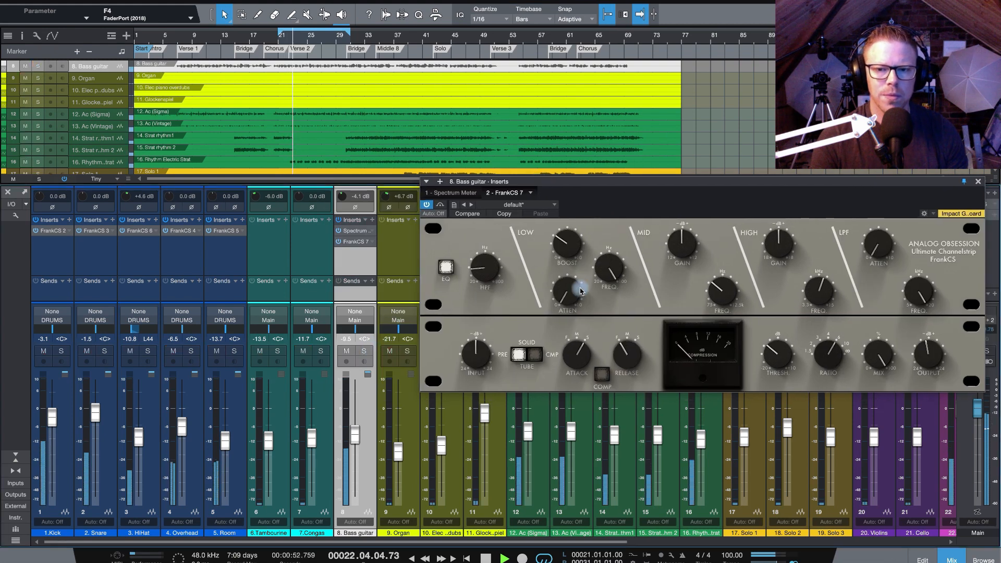
pyautogui.moveTo(560, 259)
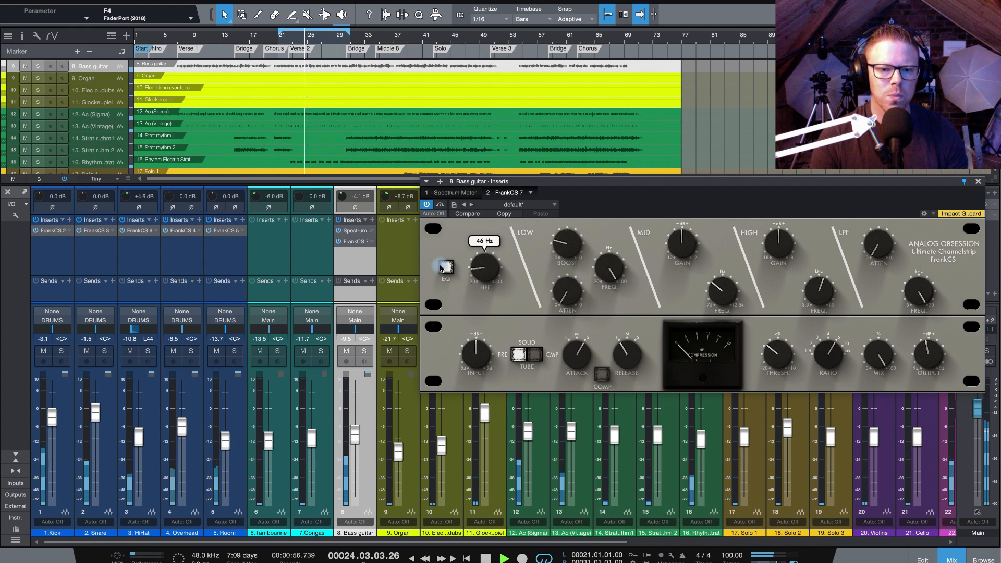
pyautogui.click(366, 354)
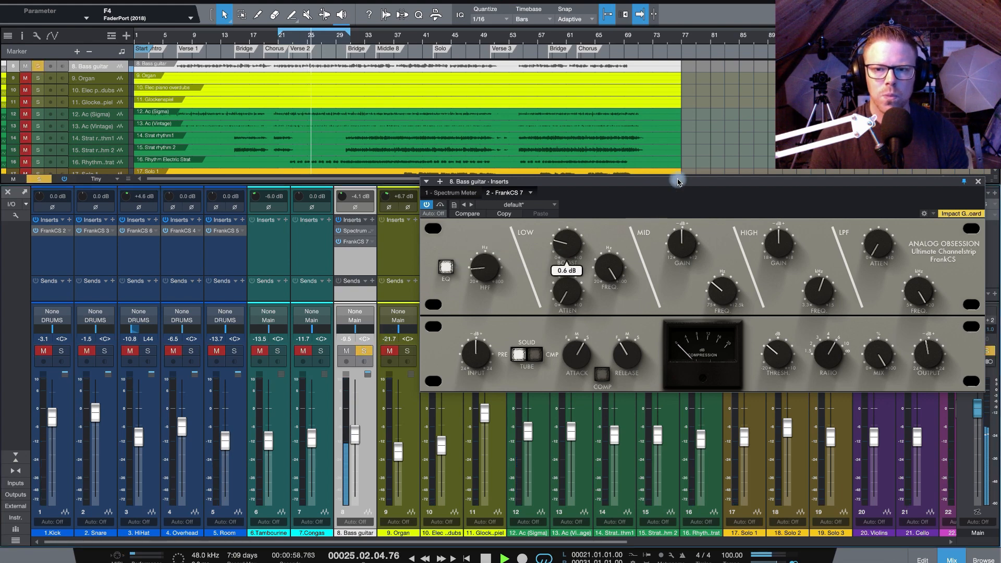
# - Set the mid band frequency to about 0.90 kHz using an exaggerated gain boost, and reduce the mid gain to a modest boost
pyautogui.moveTo(676, 182); pyautogui.dragTo(448, 178)
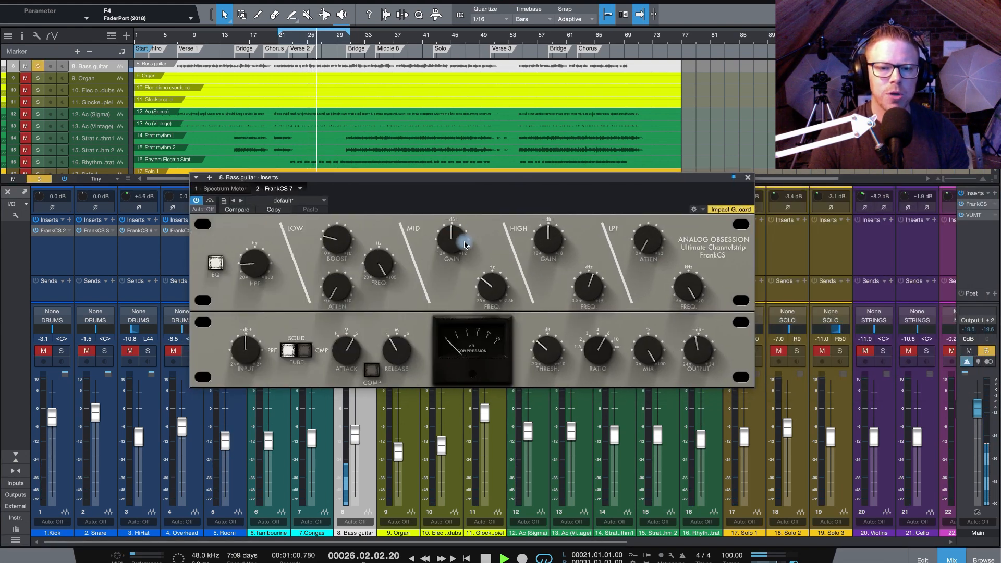
pyautogui.press('space')
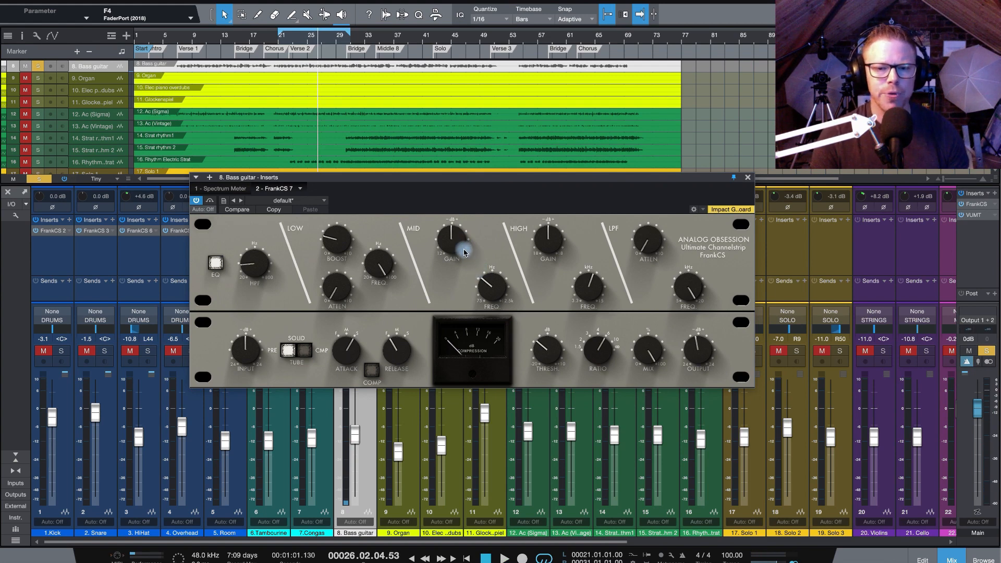
pyautogui.click(489, 292)
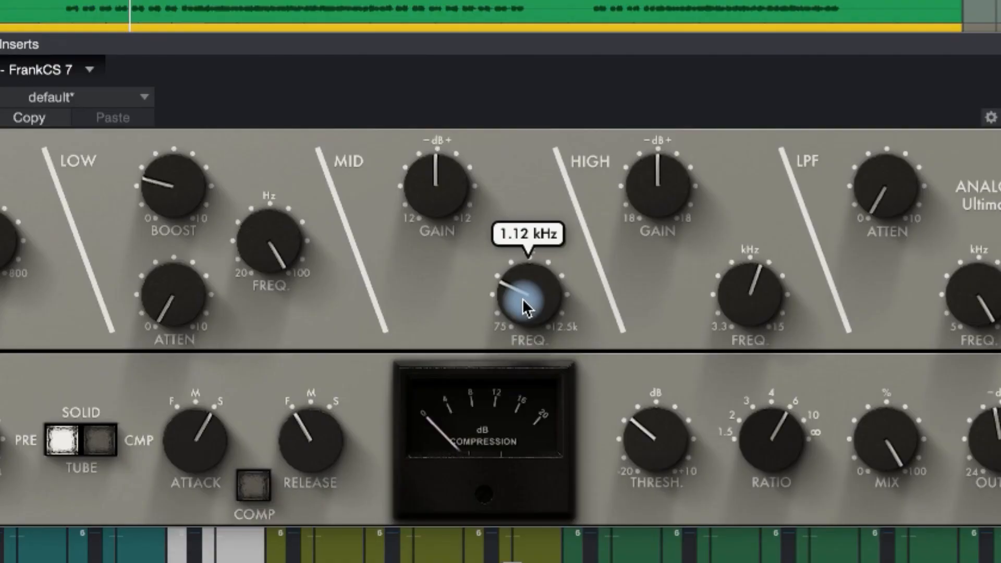
pyautogui.moveTo(490, 291); pyautogui.dragTo(485, 290)
pyautogui.moveTo(442, 211); pyautogui.dragTo(413, 94)
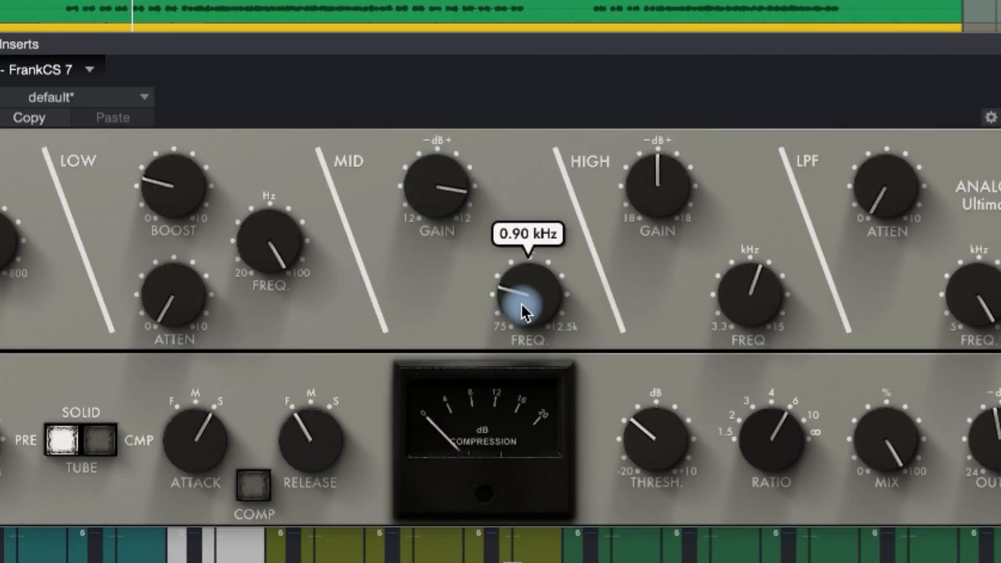
pyautogui.moveTo(525, 313)
pyautogui.mouseDown()
pyautogui.moveTo(520, 328)
pyautogui.moveTo(519, 305)
pyautogui.mouseUp()
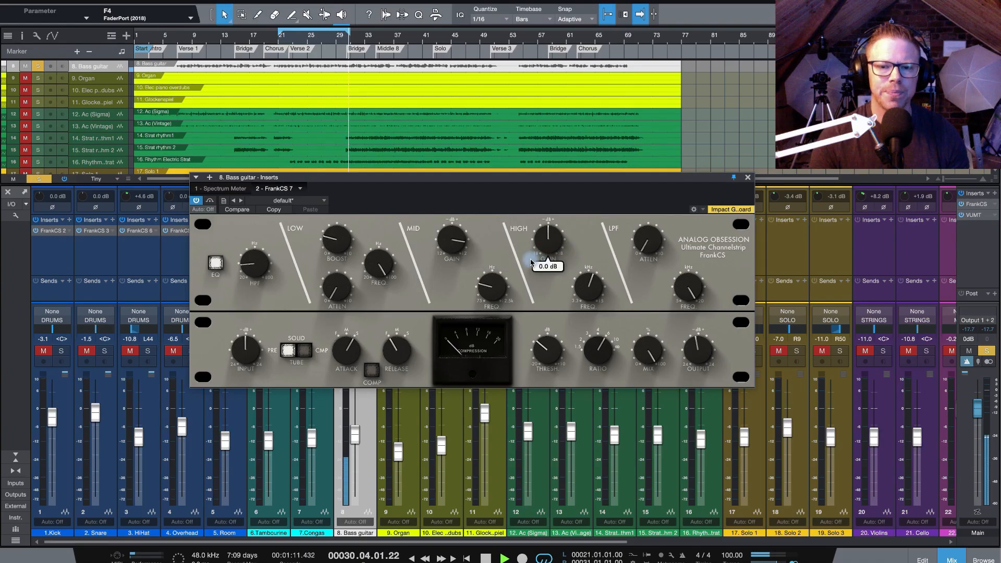
pyautogui.moveTo(472, 244); pyautogui.dragTo(446, 269)
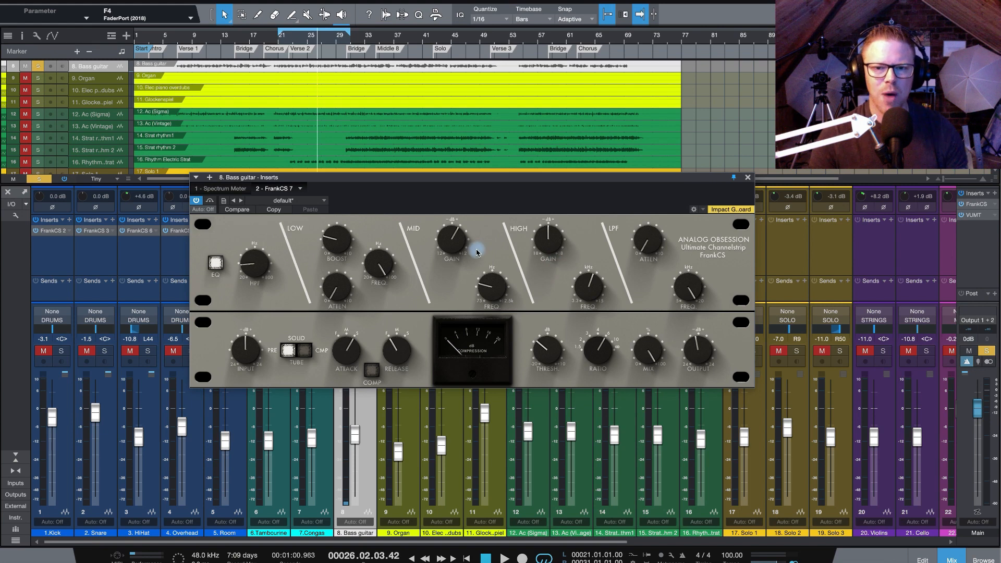
# - Play the bass and set the high band to 3.69 kHz with a gain of about 3 dB
pyautogui.press('space')
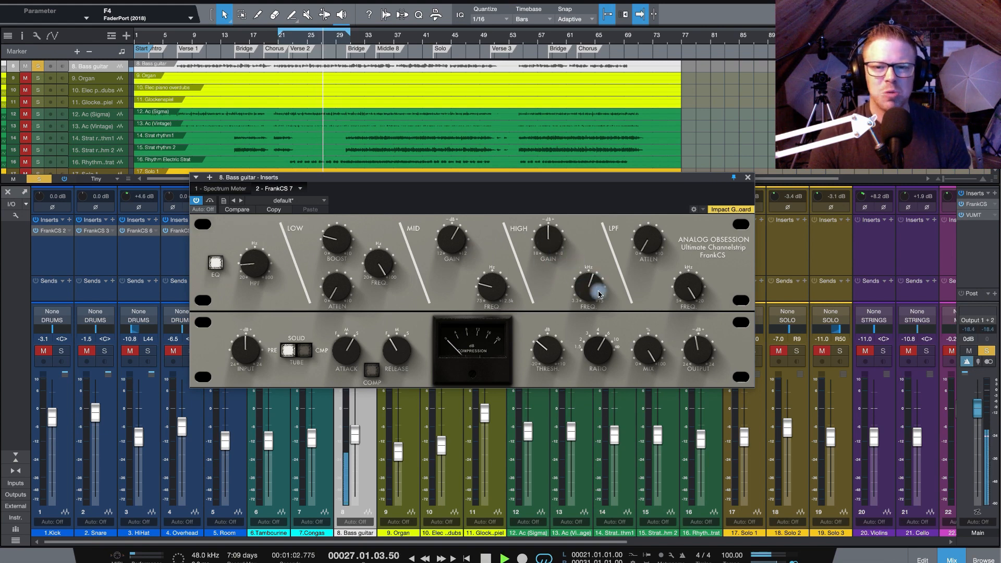
pyautogui.moveTo(551, 244); pyautogui.dragTo(546, 198)
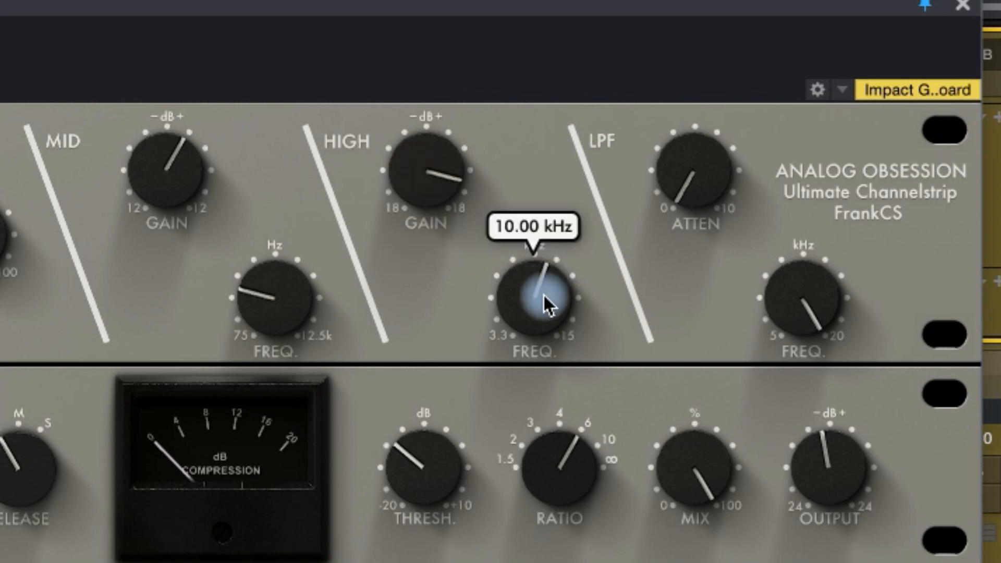
pyautogui.moveTo(544, 296); pyautogui.dragTo(521, 493)
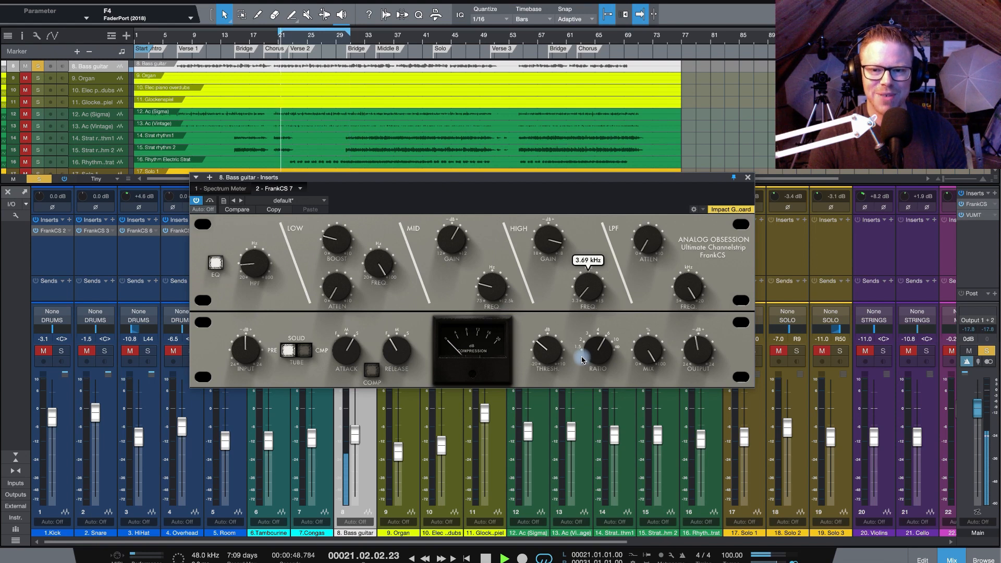
pyautogui.moveTo(548, 241); pyautogui.dragTo(538, 270)
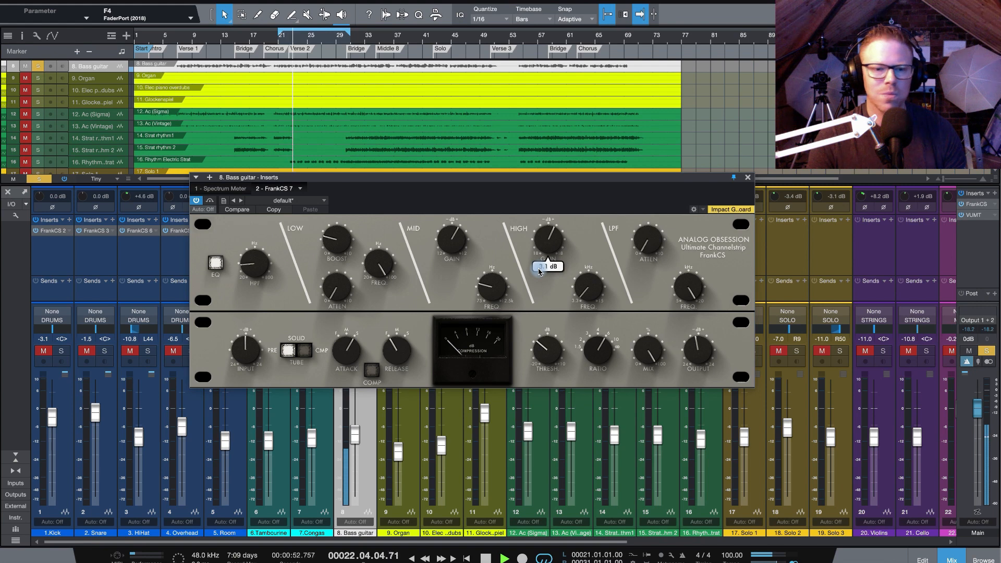
# - Bypass and re-enable FrankCS 7 during playback to compare the bass with and without the complete EQ
pyautogui.click(196, 201)
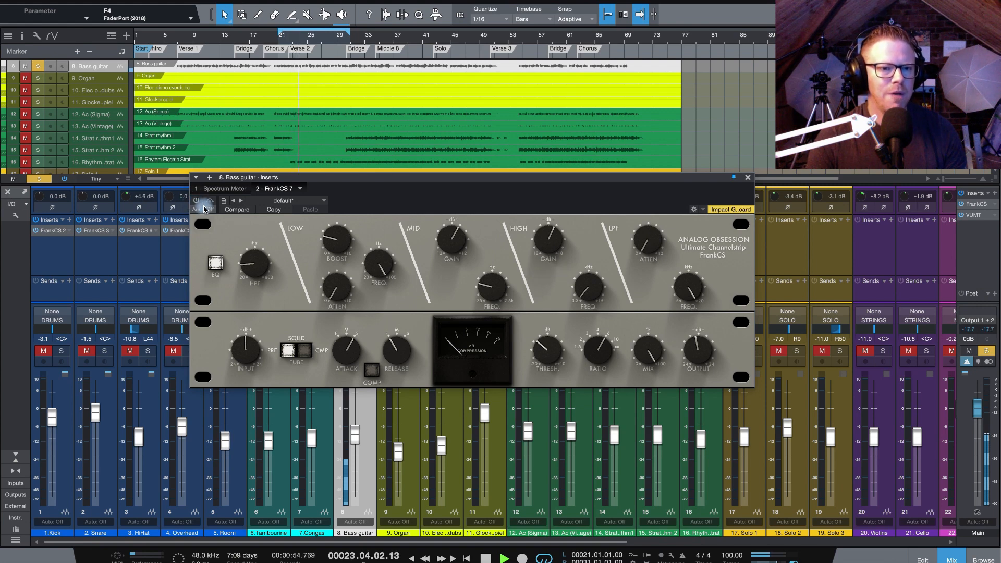
pyautogui.click(196, 200)
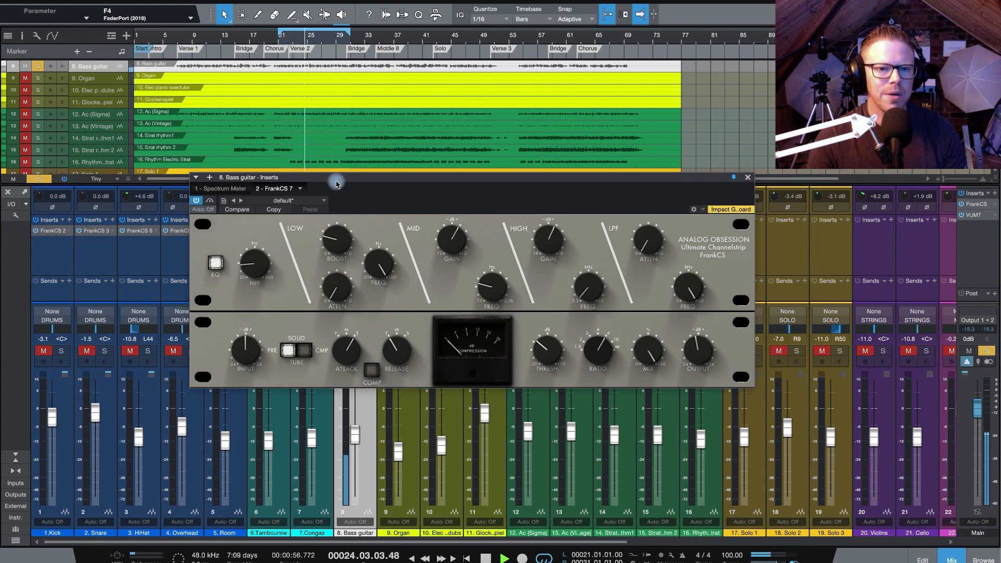
# - Play the full mix with the bass unsoloed and bypass and re-enable FrankCS 7 to compare the bass EQ in context
pyautogui.moveTo(367, 177); pyautogui.dragTo(461, 187)
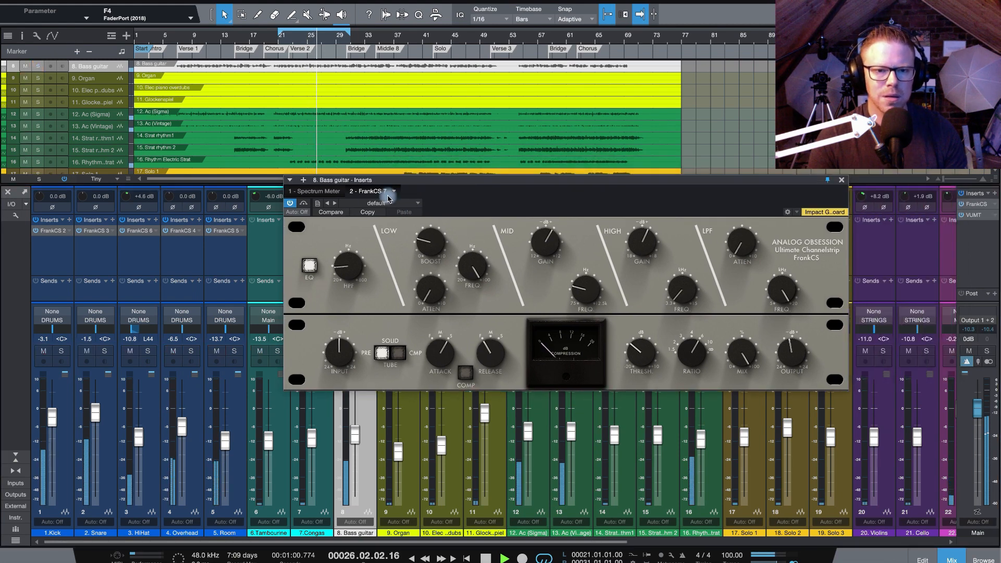
pyautogui.click(302, 204)
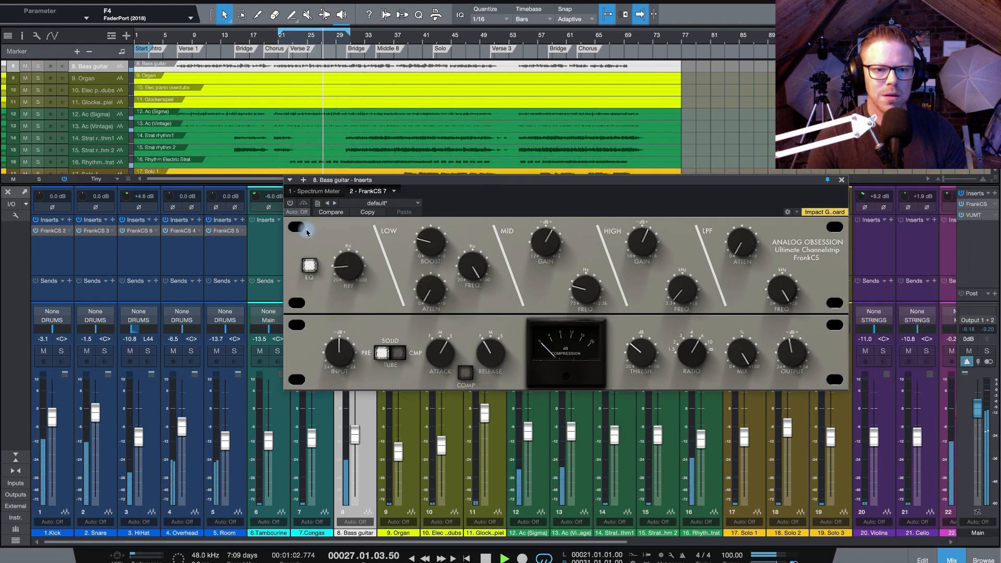
pyautogui.click(291, 204)
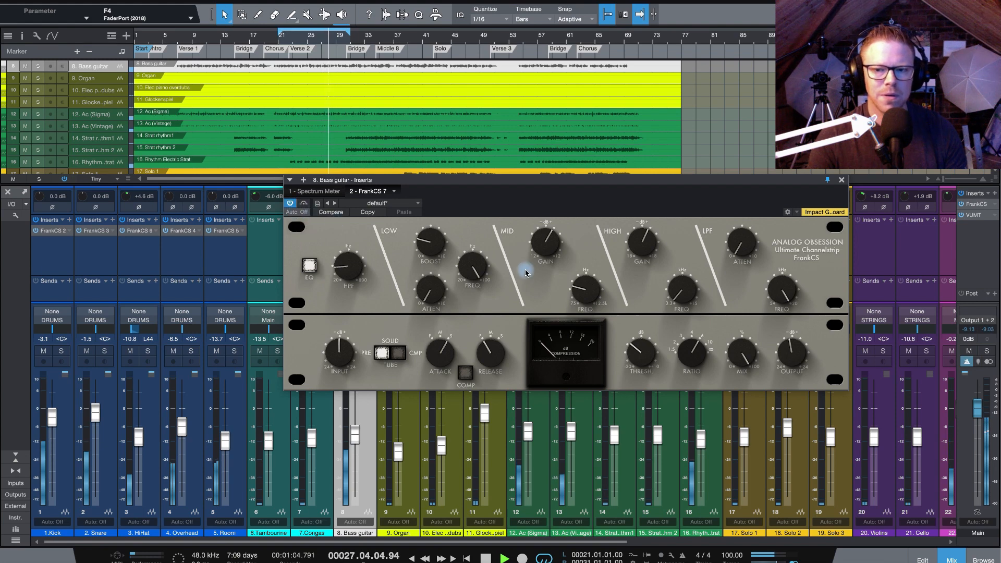
pyautogui.moveTo(785, 362)
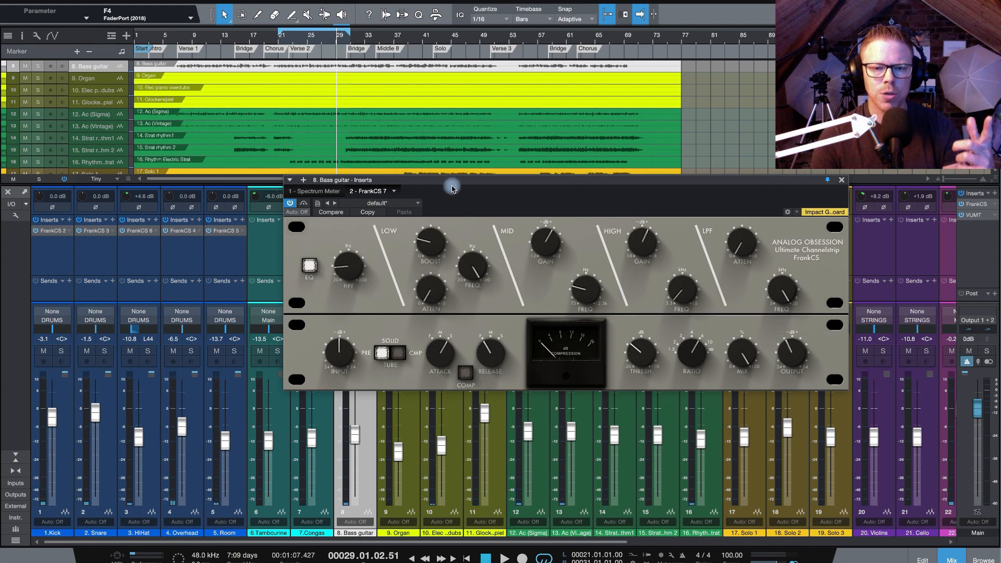
# - Solo the bass guitar, play it and toggle FrankCS 7 to compare the isolated bass with and without the EQ
pyautogui.moveTo(519, 201); pyautogui.dragTo(626, 216)
pyautogui.click(365, 351)
pyautogui.press('space')
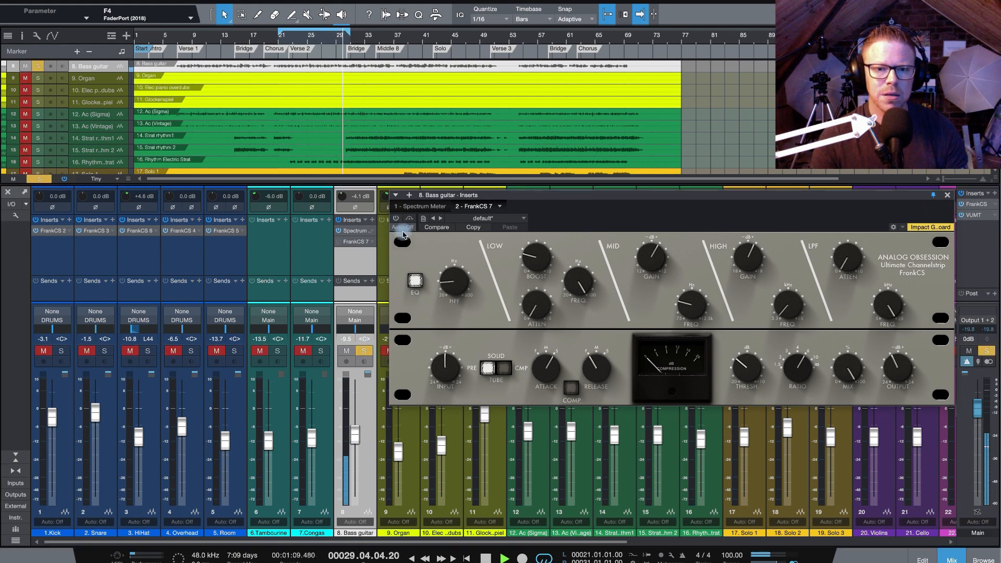
pyautogui.click(396, 217)
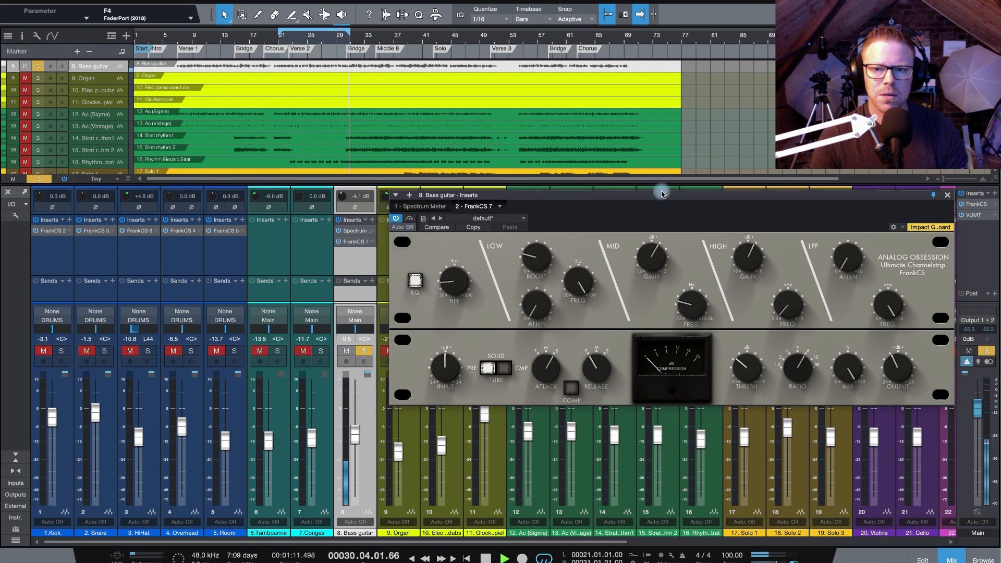
pyautogui.moveTo(661, 194); pyautogui.dragTo(450, 166)
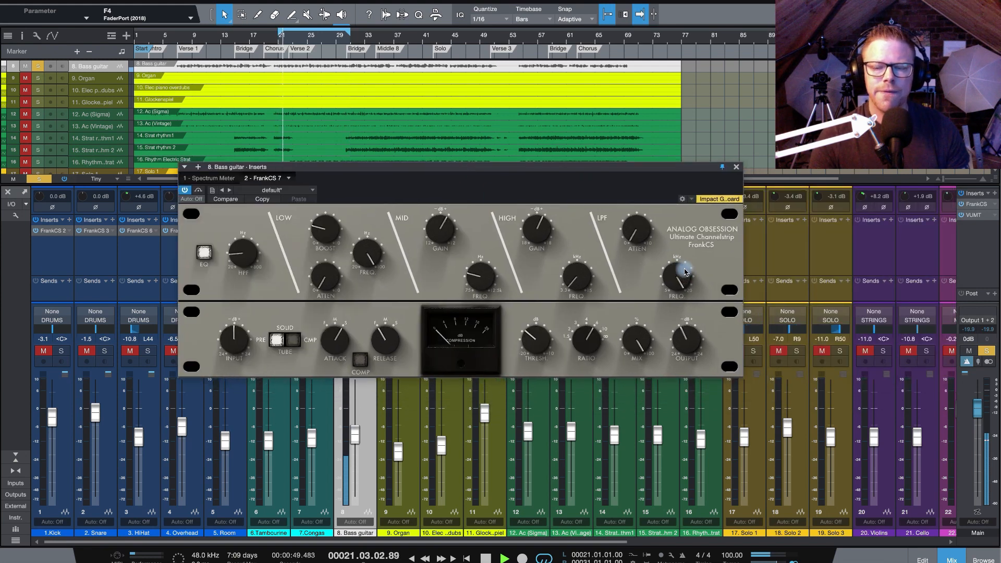
# - Roll off the bass's top end with some low-pass attenuation and an LPF frequency of about 9.90 kHz
pyautogui.moveTo(641, 236); pyautogui.dragTo(628, 191)
pyautogui.moveTo(677, 275); pyautogui.dragTo(670, 341)
pyautogui.press('space')
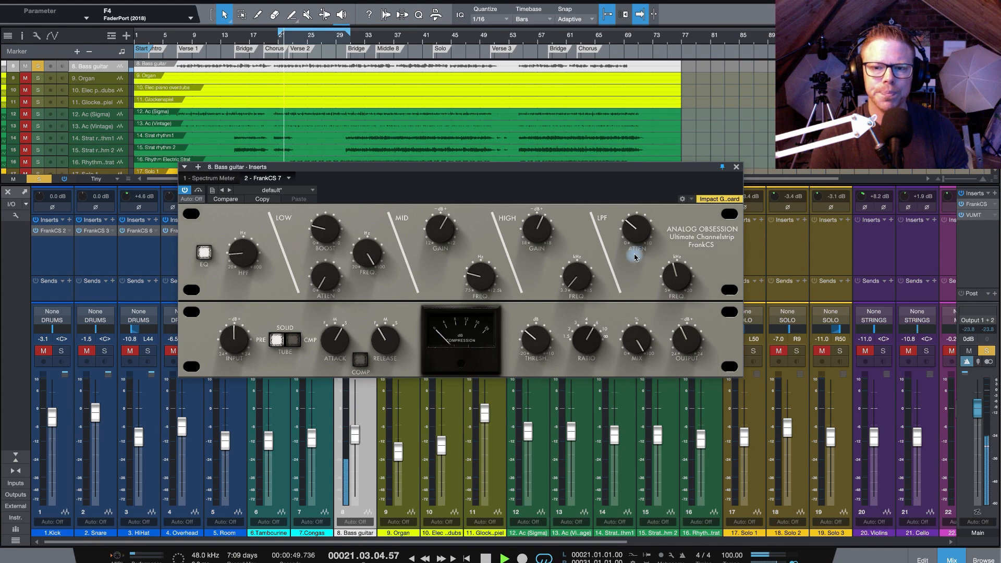
pyautogui.moveTo(630, 236); pyautogui.dragTo(631, 225)
pyautogui.moveTo(680, 277); pyautogui.dragTo(677, 293)
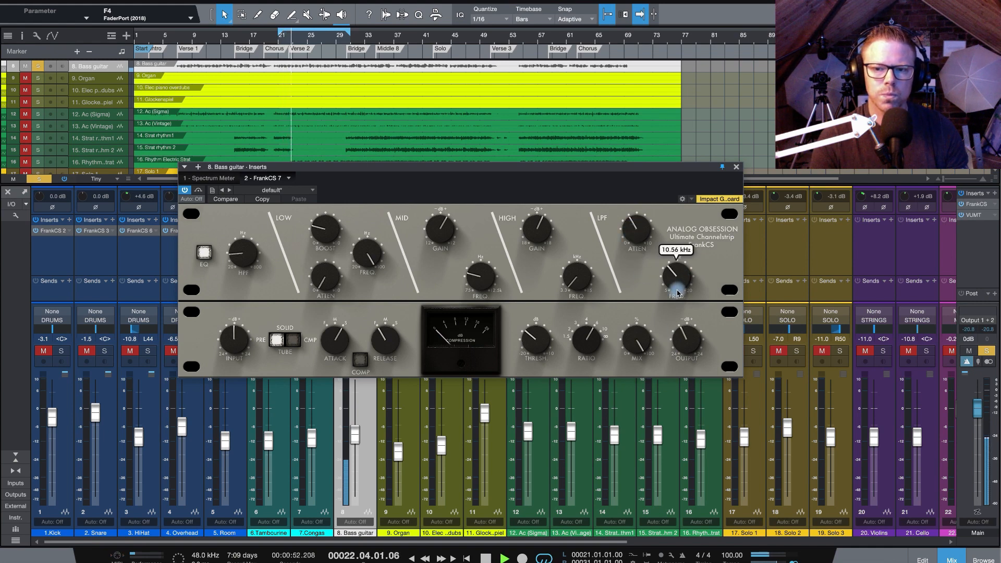
# - Bypass and re-enable FrankCS 7 twice on the soloed bass to judge the EQ including the low-pass filter
pyautogui.click(184, 190)
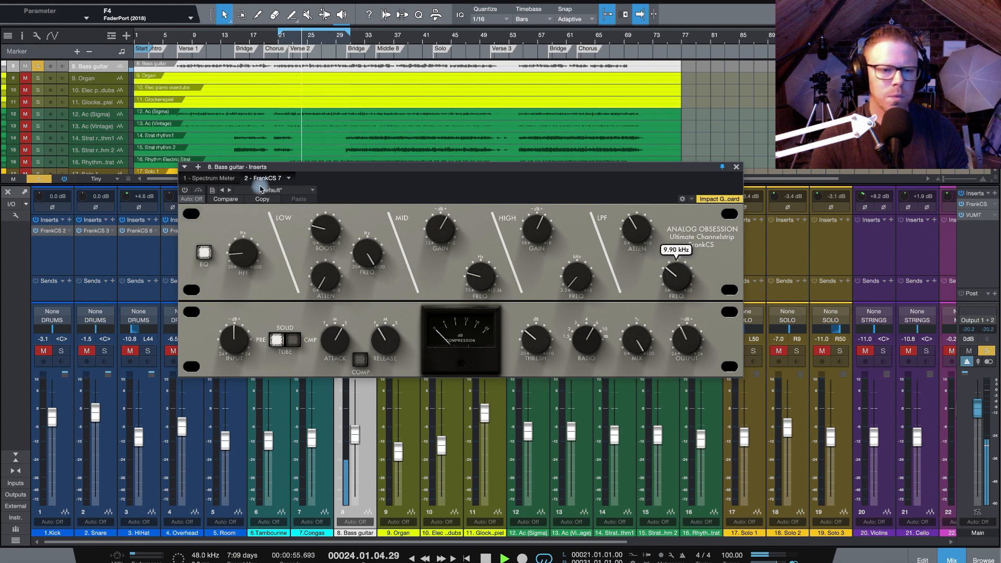
pyautogui.click(185, 191)
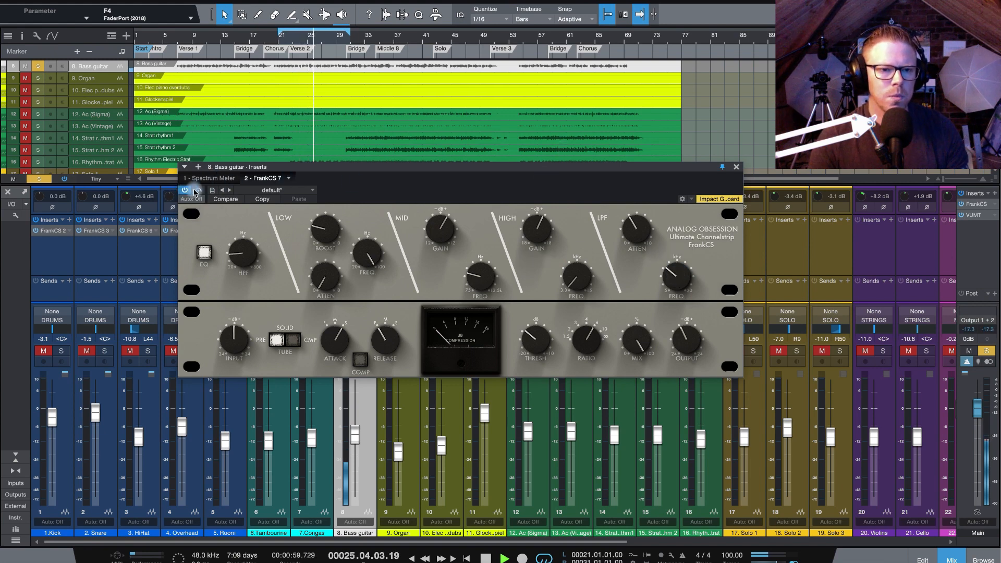
pyautogui.click(185, 190)
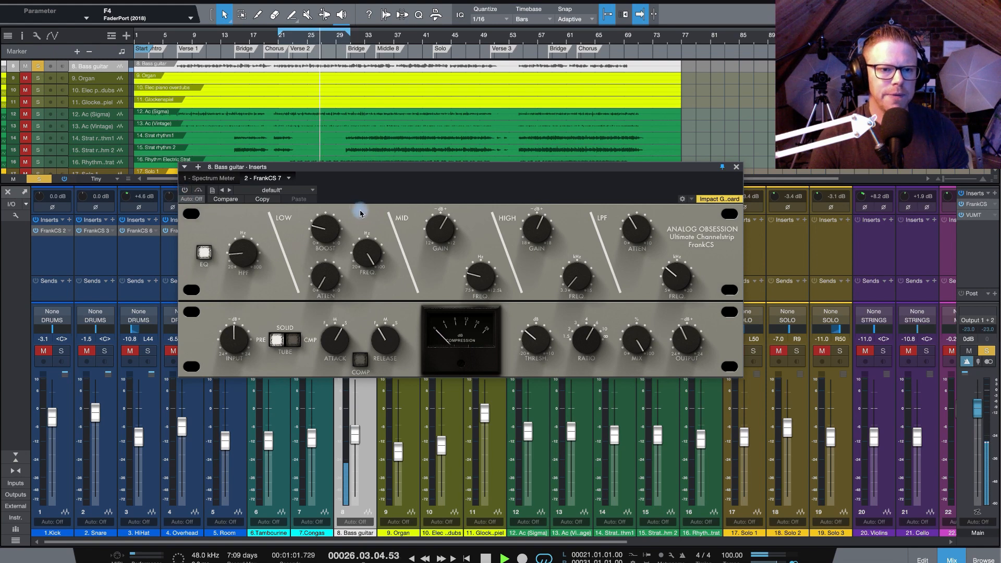
pyautogui.click(185, 191)
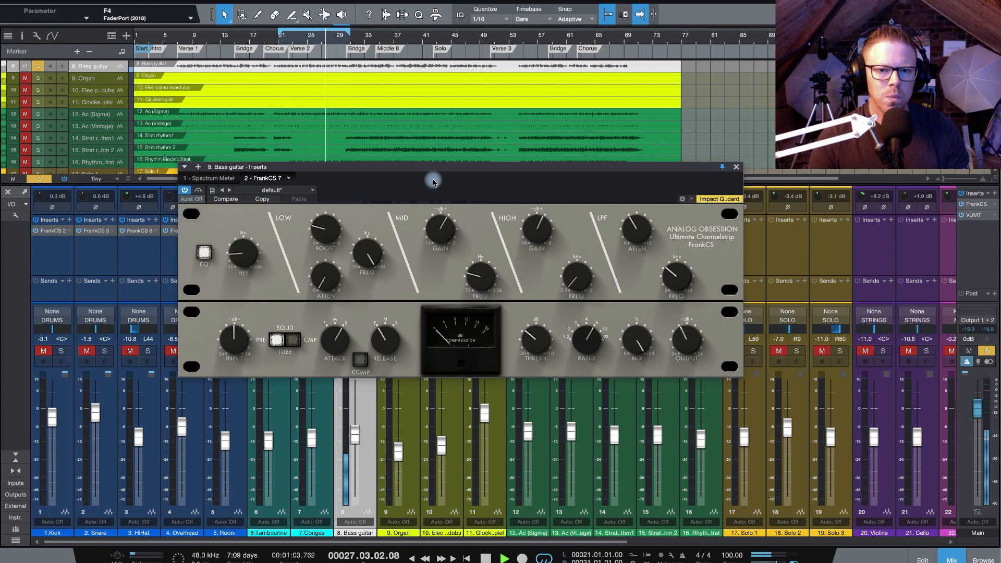
# - Unsolo the bass to hear the low-pass setting in the full mix, solo it again and stop playback
pyautogui.moveTo(422, 167); pyautogui.dragTo(636, 177)
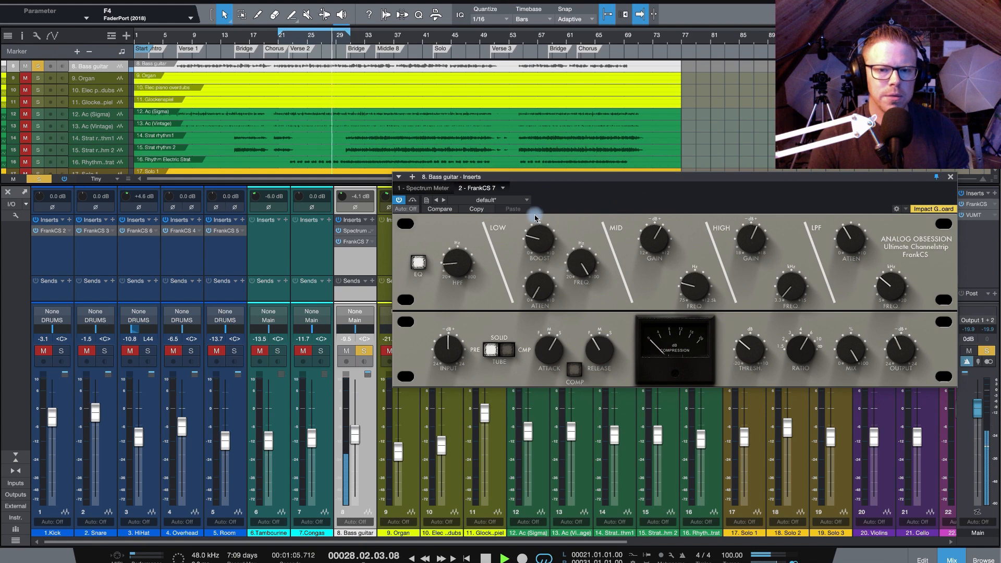
pyautogui.press('s')
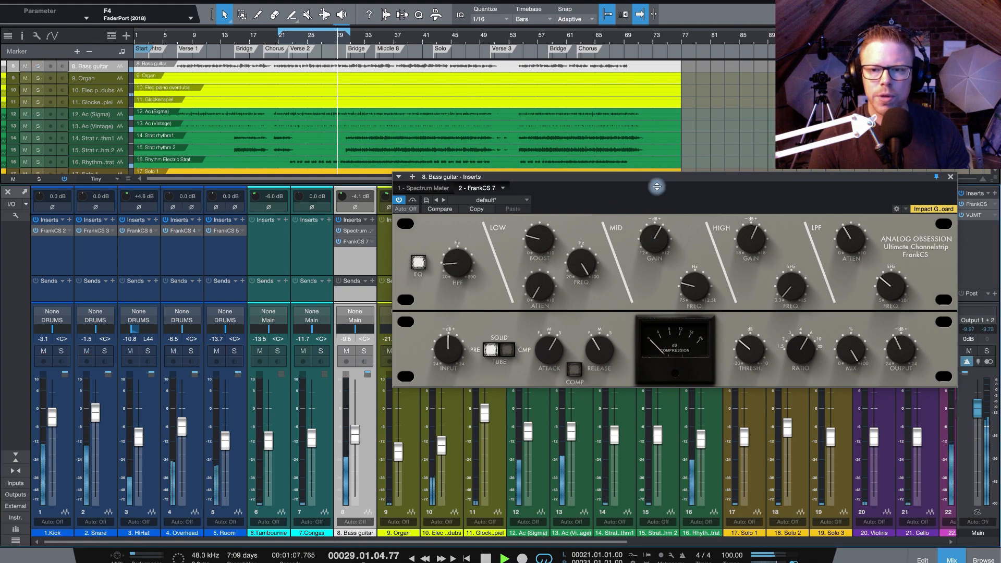
pyautogui.moveTo(657, 177); pyautogui.dragTo(558, 184)
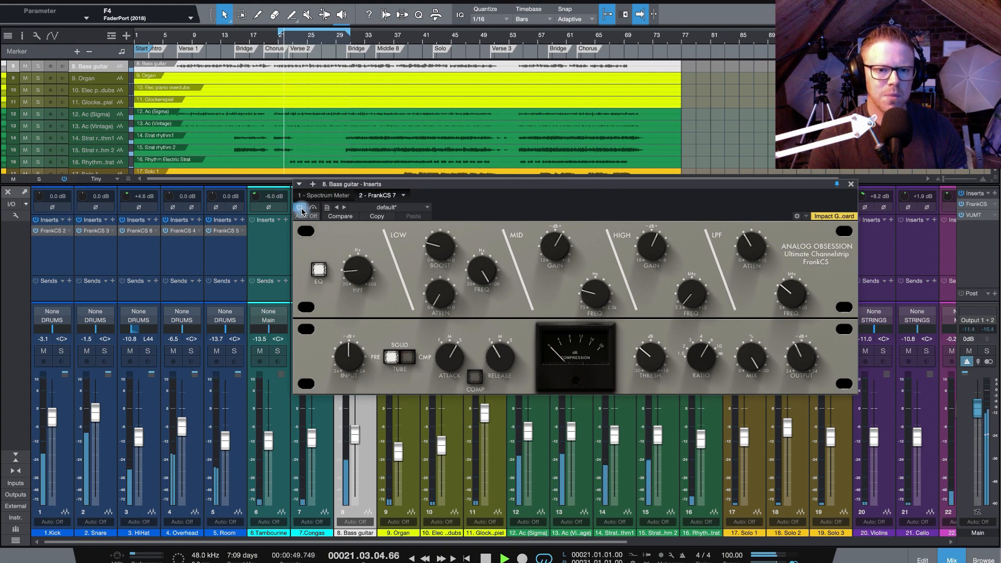
pyautogui.moveTo(438, 186)
pyautogui.mouseDown()
pyautogui.moveTo(622, 162)
pyautogui.moveTo(672, 172)
pyautogui.moveTo(427, 185)
pyautogui.mouseUp()
pyautogui.press('s')
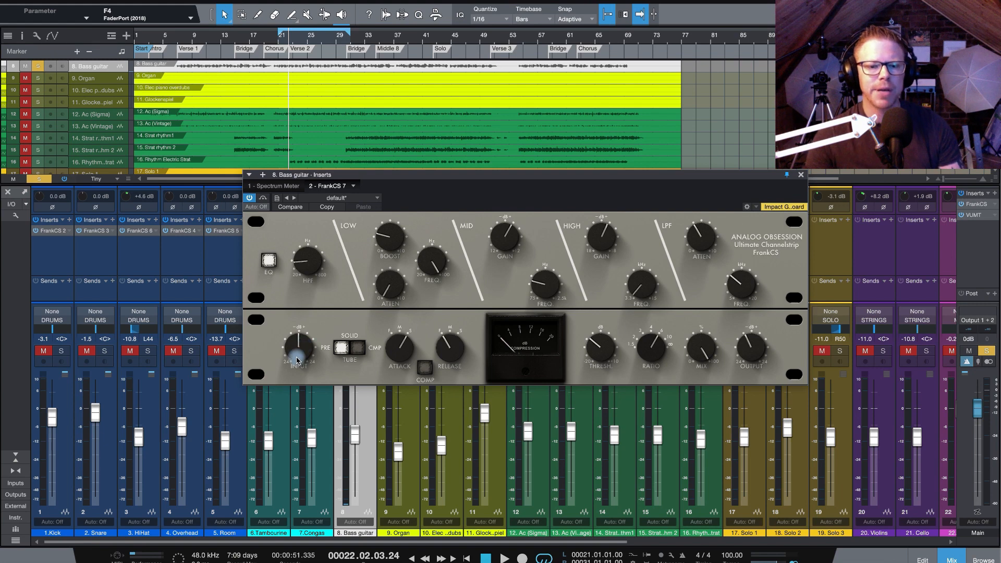
# - Raise the FrankCS input gain to 2.8 dB and compare the soloed bass with the plugin bypassed and enabled
pyautogui.press('space')
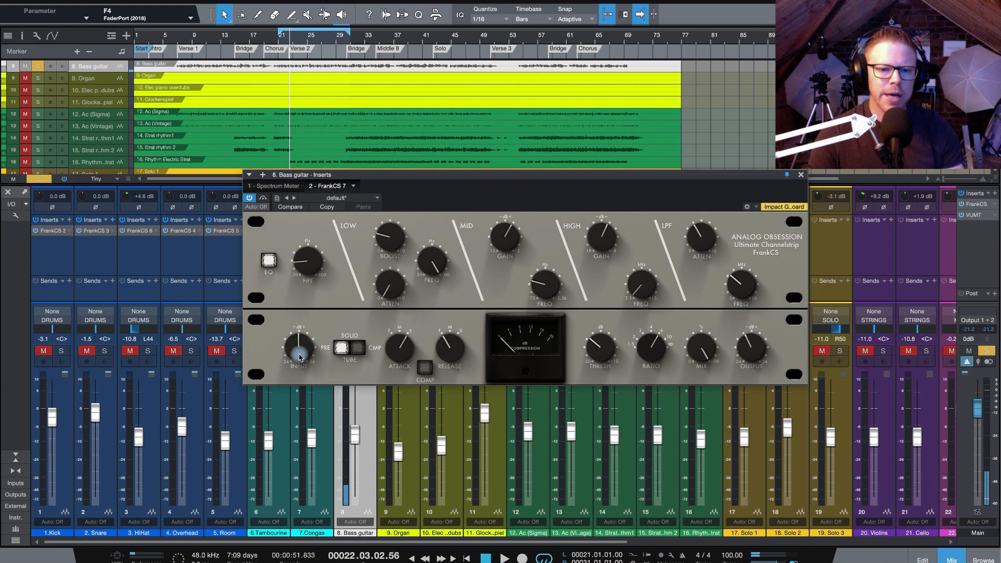
pyautogui.moveTo(298, 357); pyautogui.dragTo(297, 353)
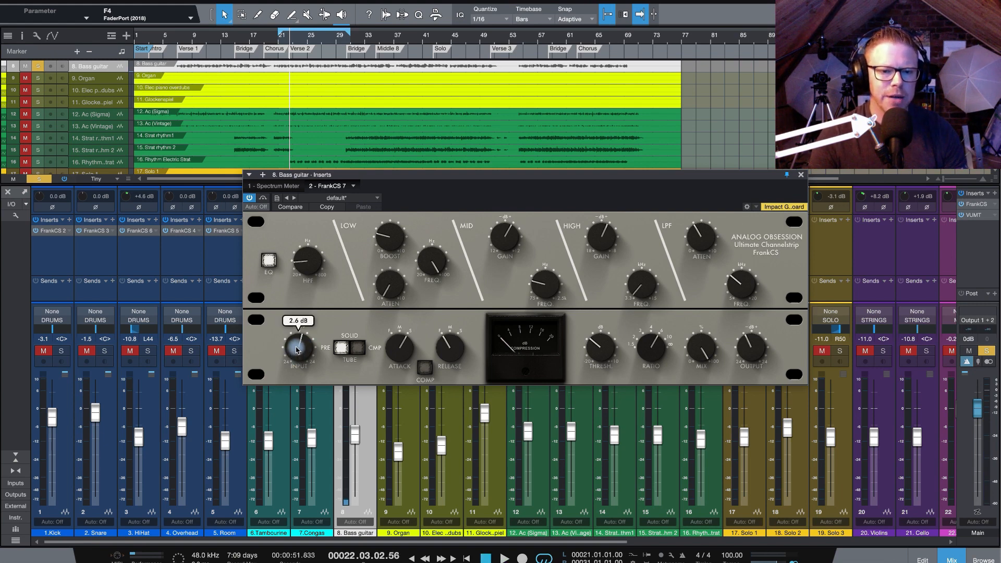
pyautogui.press('space')
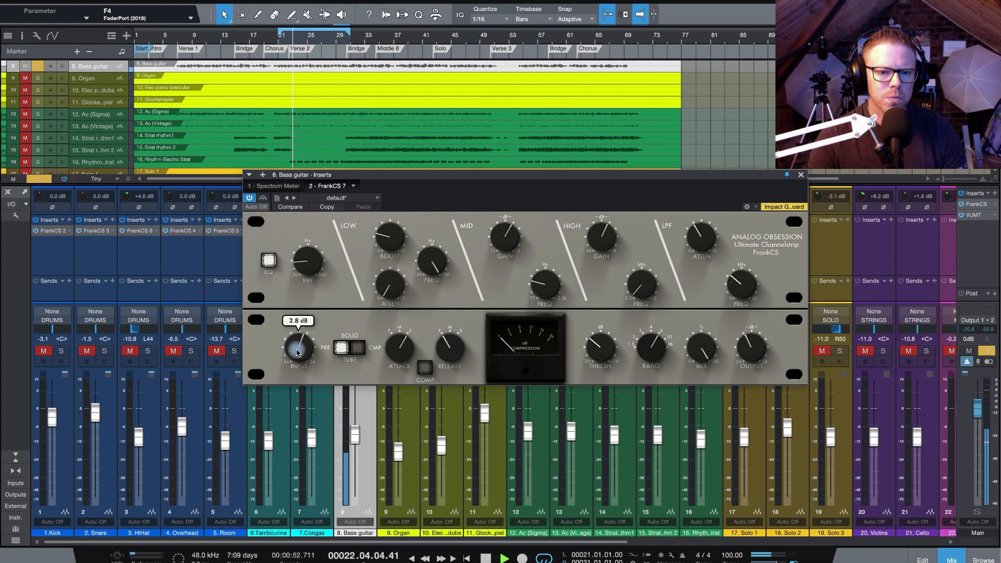
pyautogui.click(252, 199)
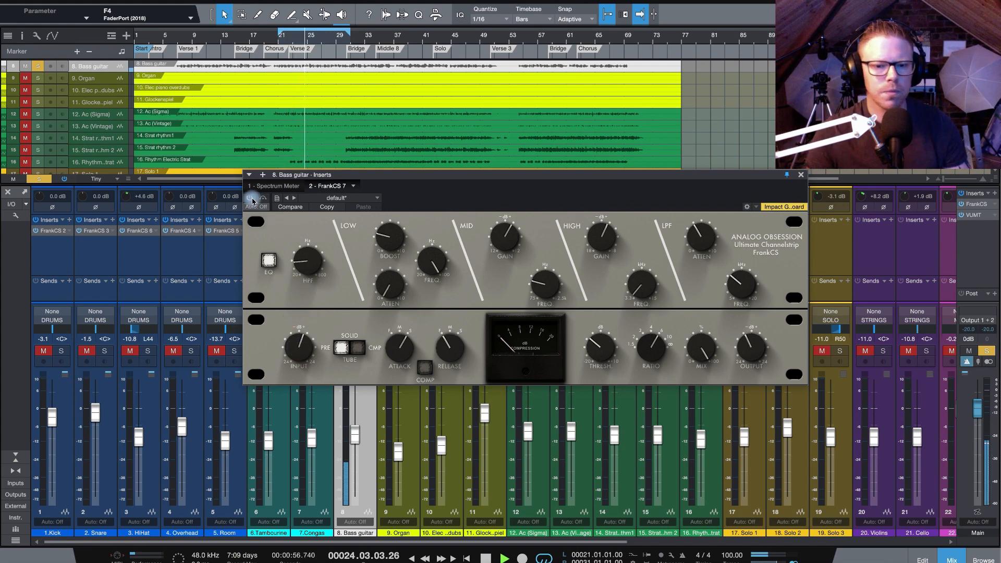
pyautogui.click(250, 198)
# - Turn on the compressor, audition a slow 2 sec release on the bass, and return to a faster release
pyautogui.moveTo(619, 176); pyautogui.dragTo(605, 143)
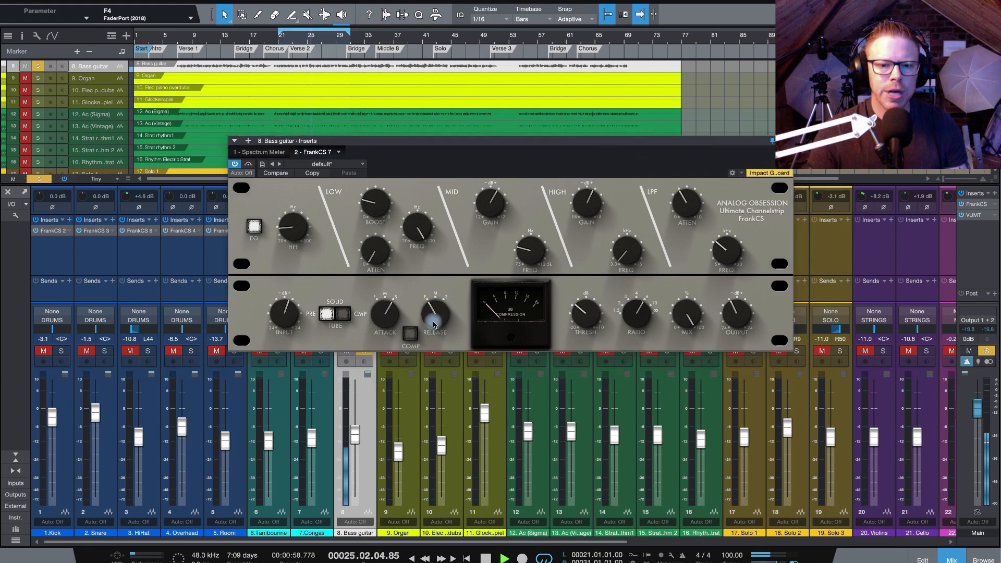
pyautogui.click(410, 334)
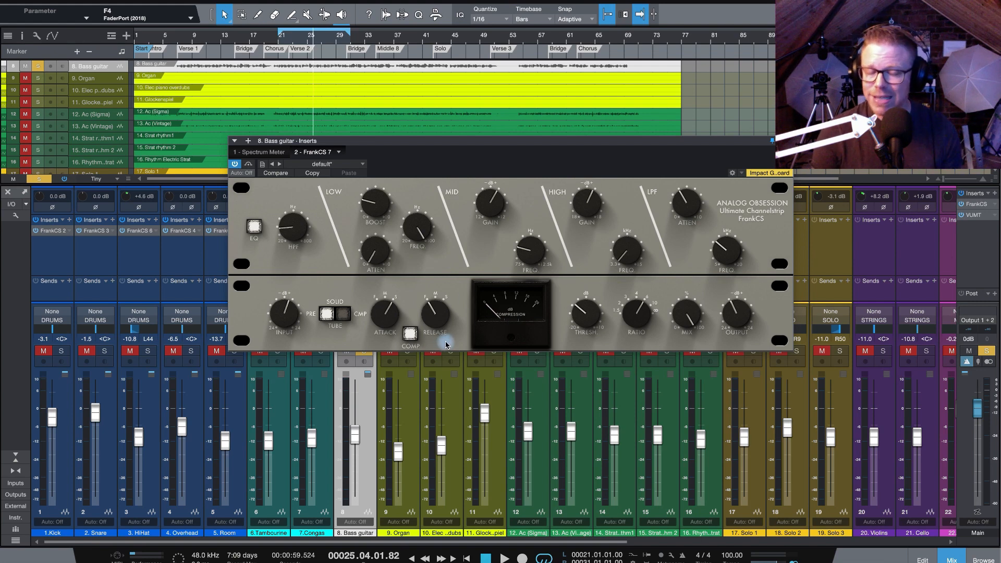
pyautogui.moveTo(386, 314); pyautogui.dragTo(384, 346)
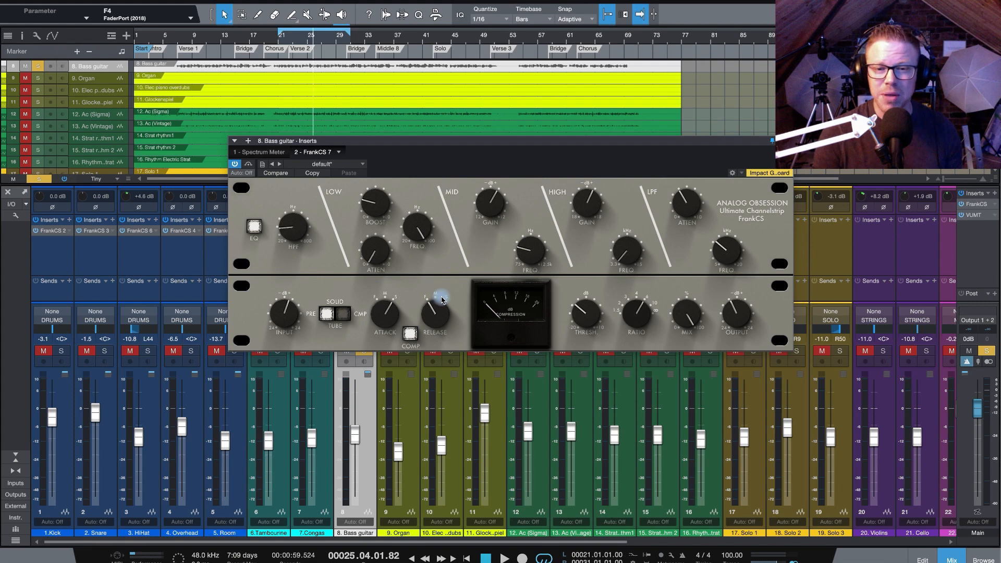
pyautogui.moveTo(444, 303); pyautogui.dragTo(453, 334)
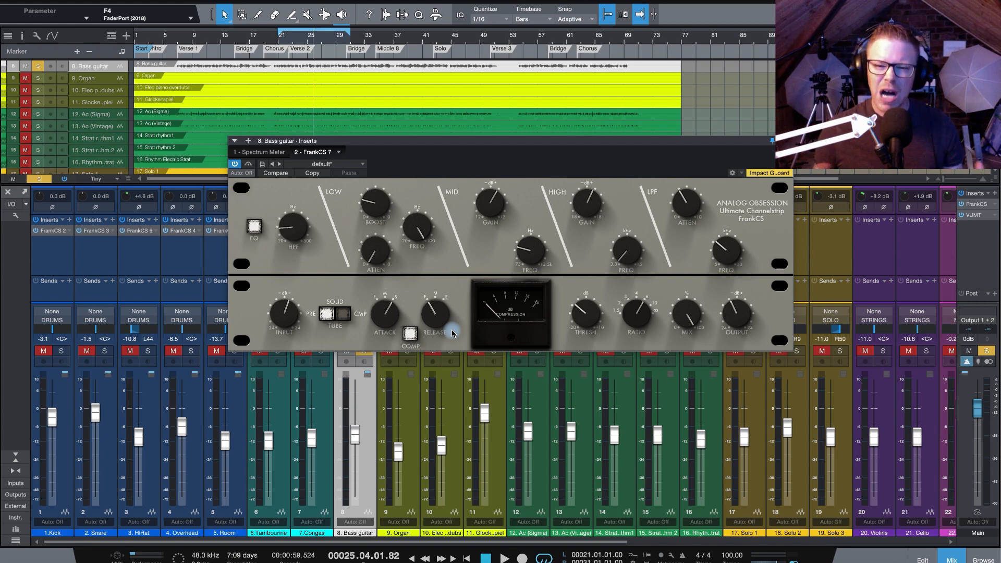
pyautogui.moveTo(440, 336); pyautogui.dragTo(479, 237)
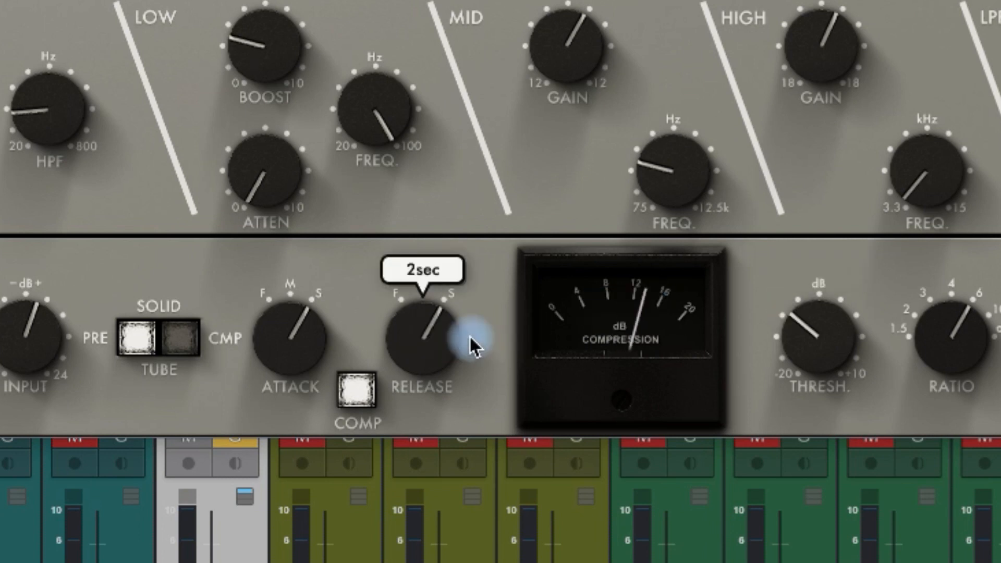
pyautogui.moveTo(422, 359); pyautogui.dragTo(405, 437)
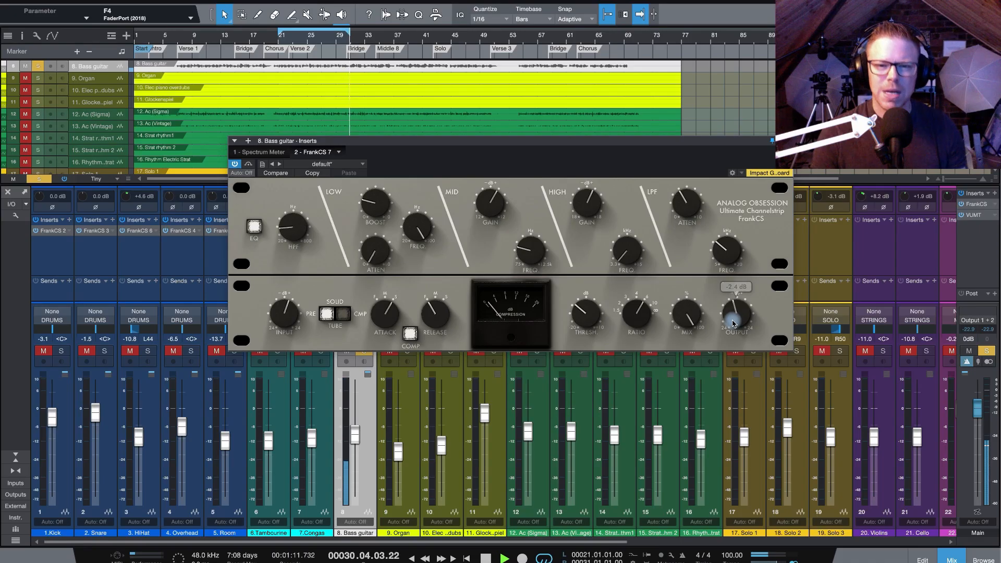
# - Set the output level to about -2.3 dB, toggling FrankCS 7 to match the processed and bypassed bass volumes
pyautogui.moveTo(734, 321)
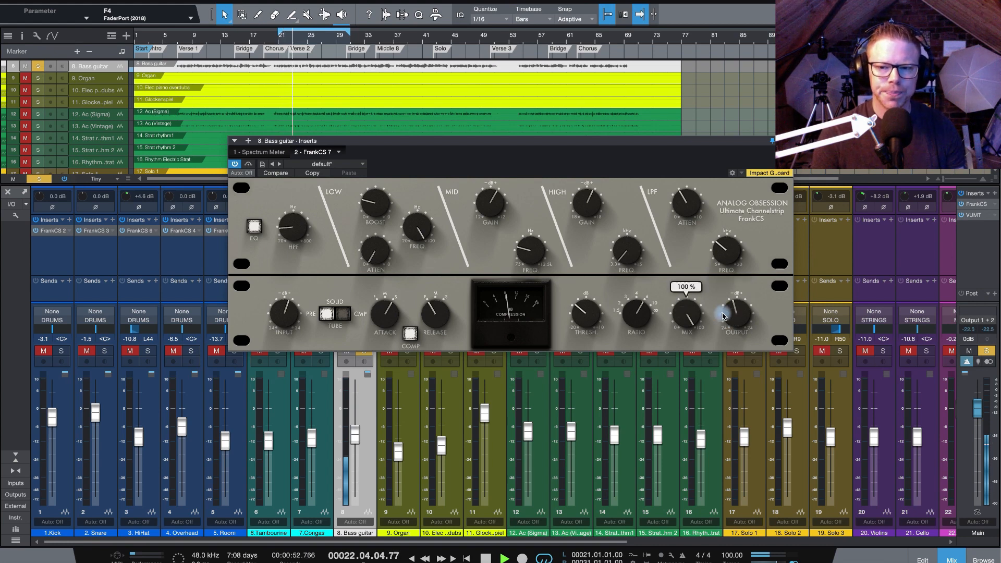
pyautogui.click(236, 165)
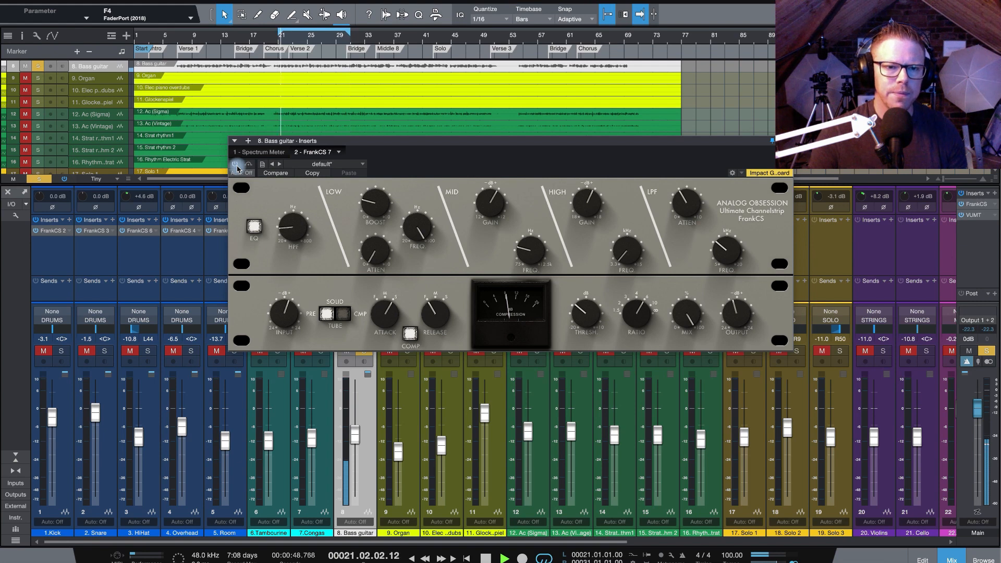
pyautogui.moveTo(732, 310)
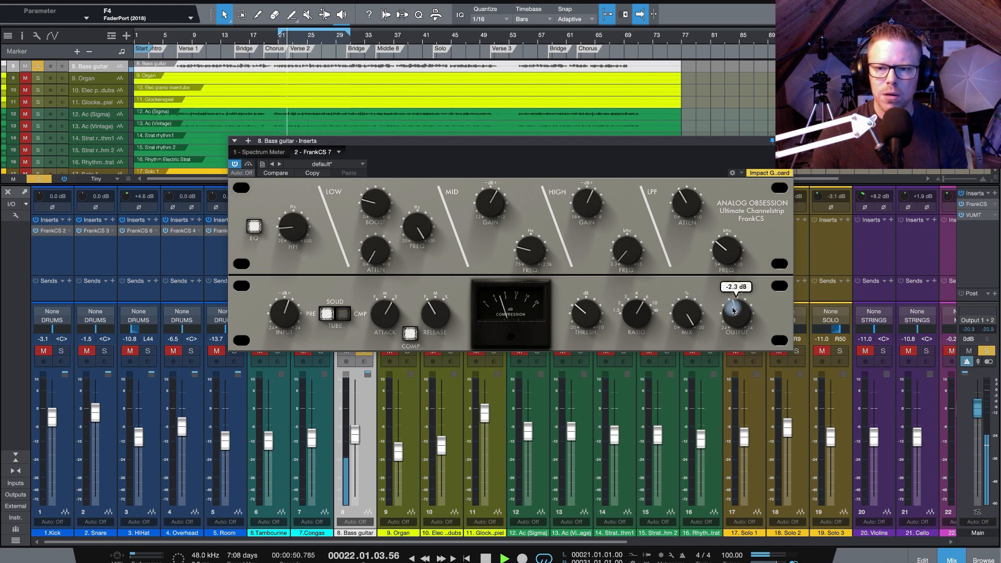
# - Unsolo the bass and bypass and re-enable FrankCS 7 to compare the EQ and compression in the full mix
pyautogui.moveTo(573, 142); pyautogui.dragTo(737, 179)
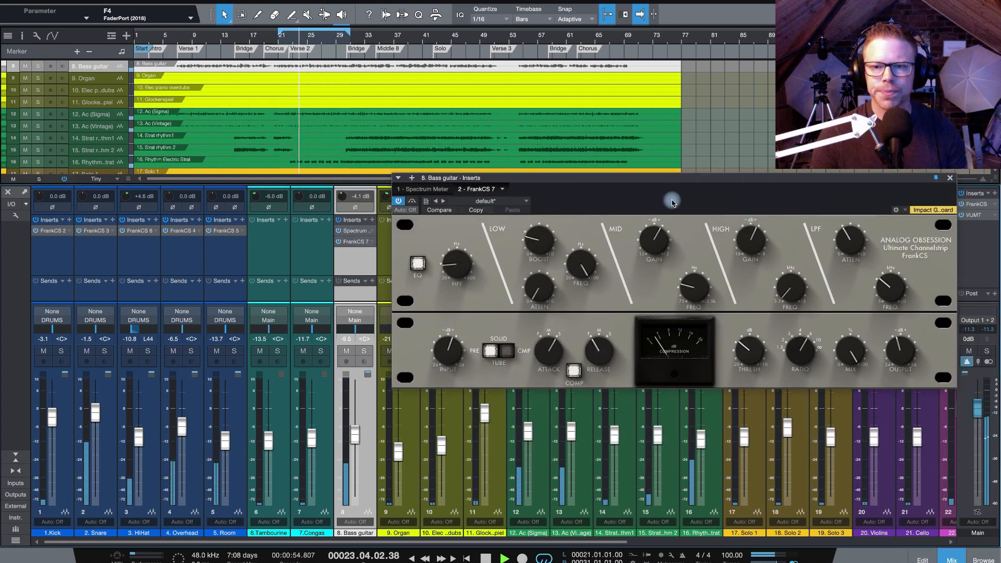
pyautogui.moveTo(672, 203); pyautogui.dragTo(504, 137)
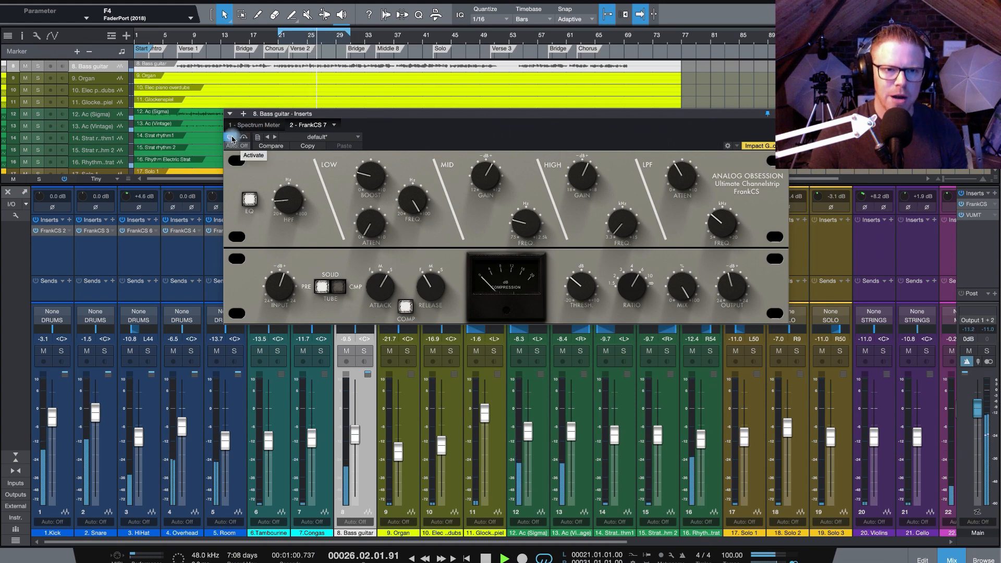
pyautogui.click(232, 138)
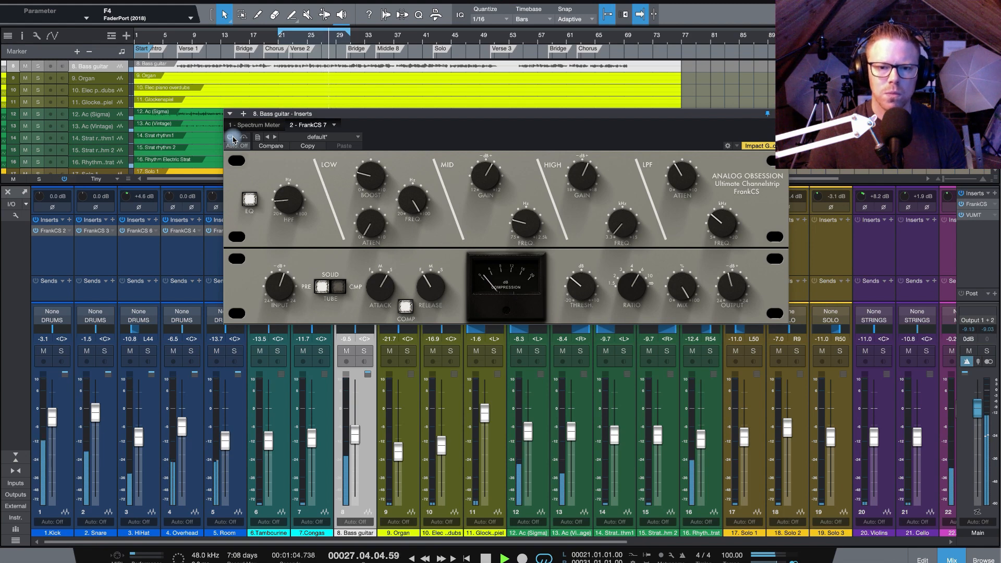
pyautogui.click(232, 138)
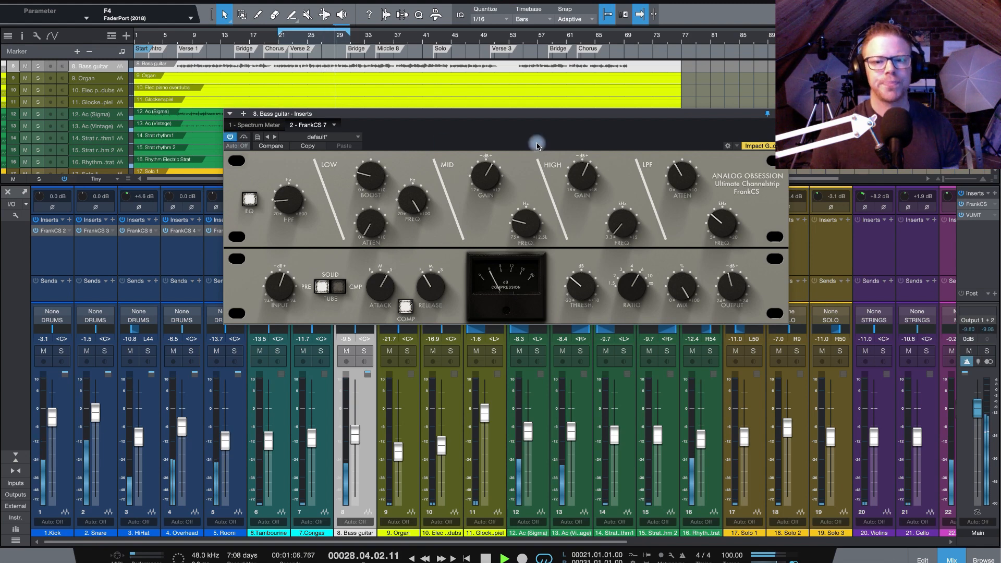